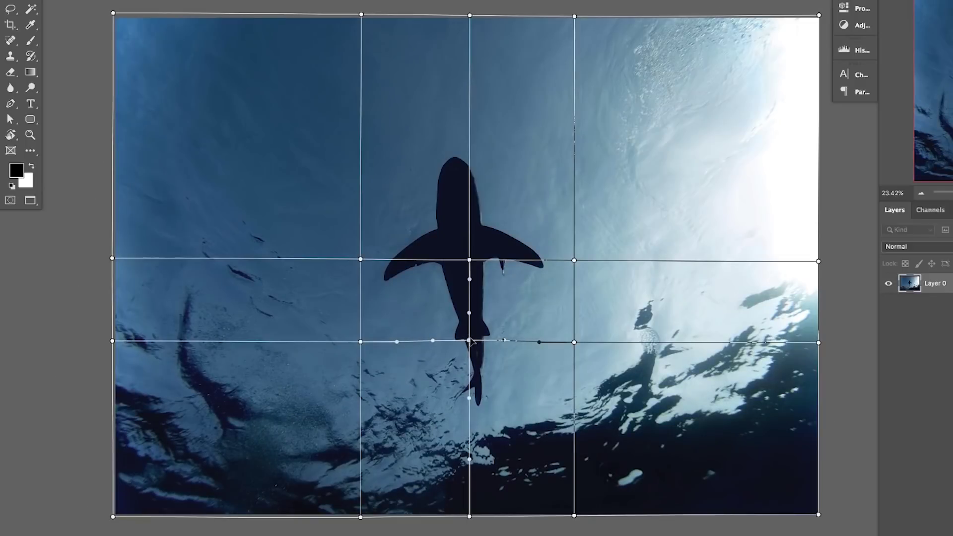
- Drag the warp grid points to bend the shark's tail and body line to the right
mouse_move(472, 341)
left_mouse_down()
mouse_move(454, 342)
mouse_move(481, 341)
left_mouse_up()
left_click_drag(472, 278, 476, 278)
left_click_drag(483, 341, 493, 340)
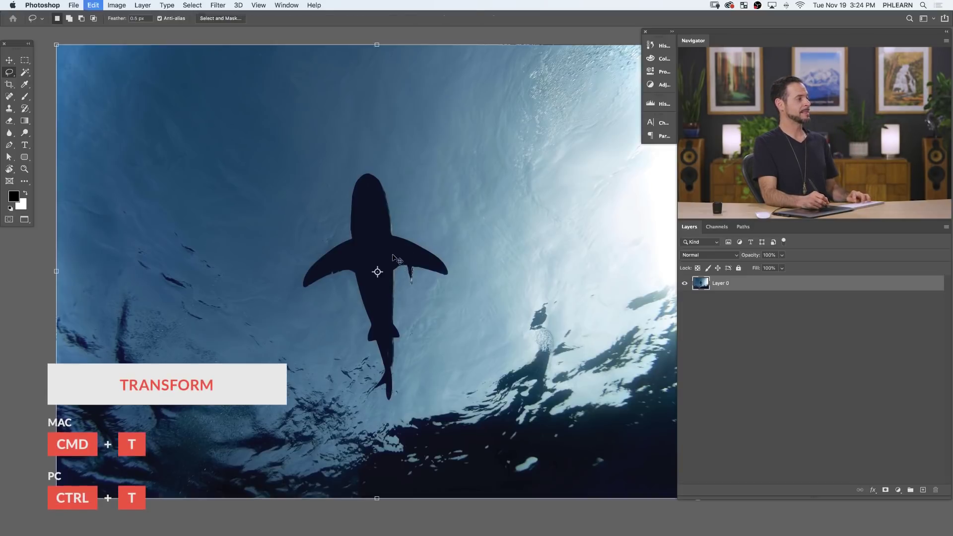
- Switch the shark photo from Free Transform into Warp mode
key("super+t")
right_click(396, 205)
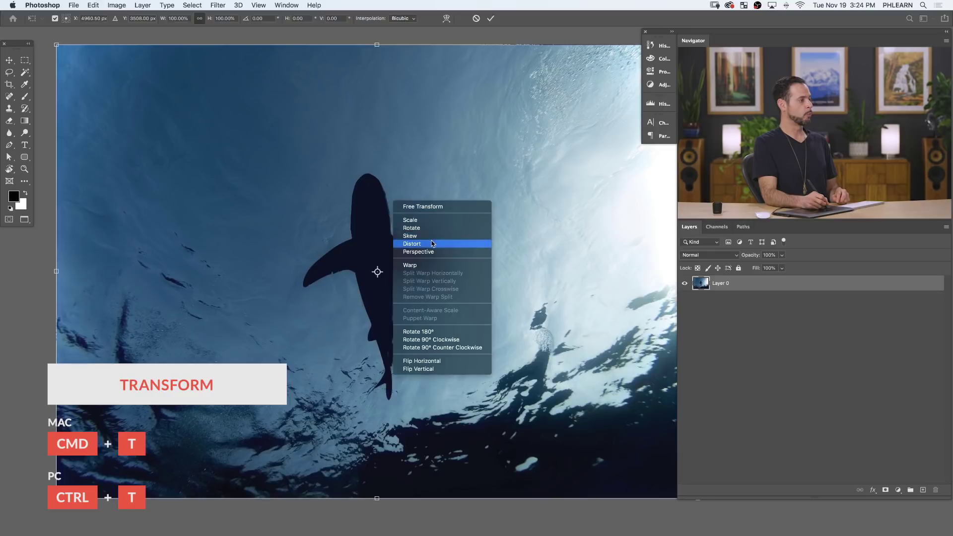
left_click(427, 265)
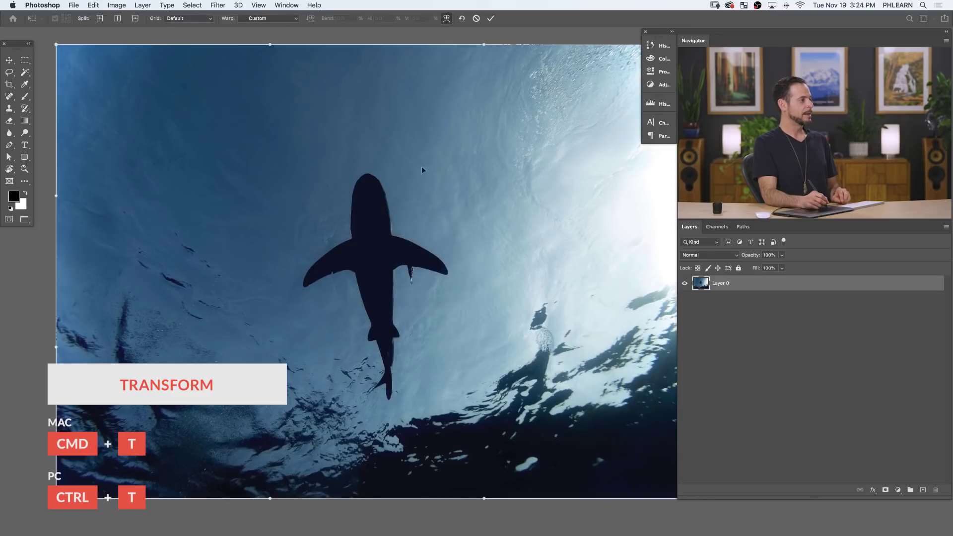
scroll(500, 212, "down", 5)
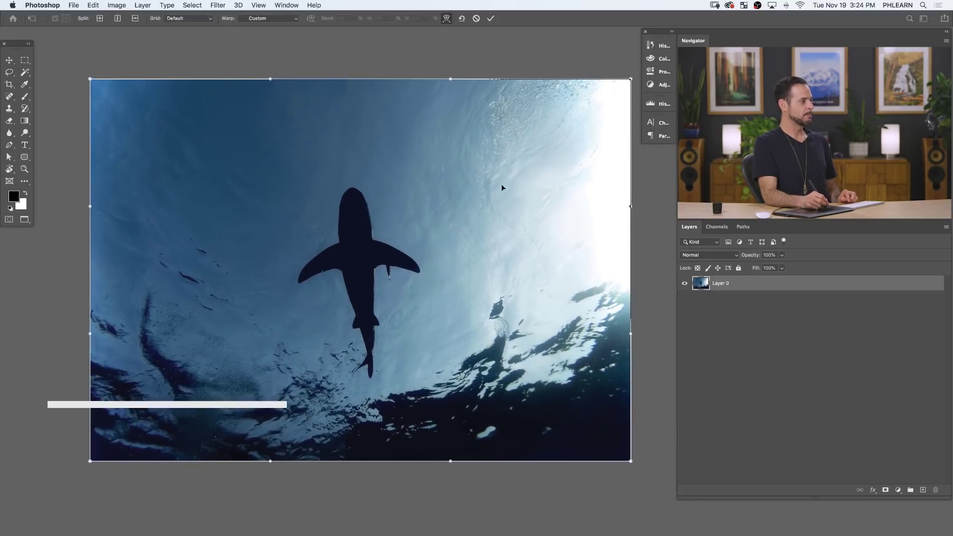
- Bulge the left edge outward and stretch the corners and interior past the original frame
left_click_drag(520, 182, 277, 406)
left_click_drag(174, 396, 130, 414)
left_click_drag(123, 107, 108, 95)
mouse_move(421, 111)
left_mouse_down()
mouse_move(437, 97)
mouse_move(428, 117)
mouse_move(432, 110)
left_mouse_up()
left_click_drag(542, 202, 277, 371)
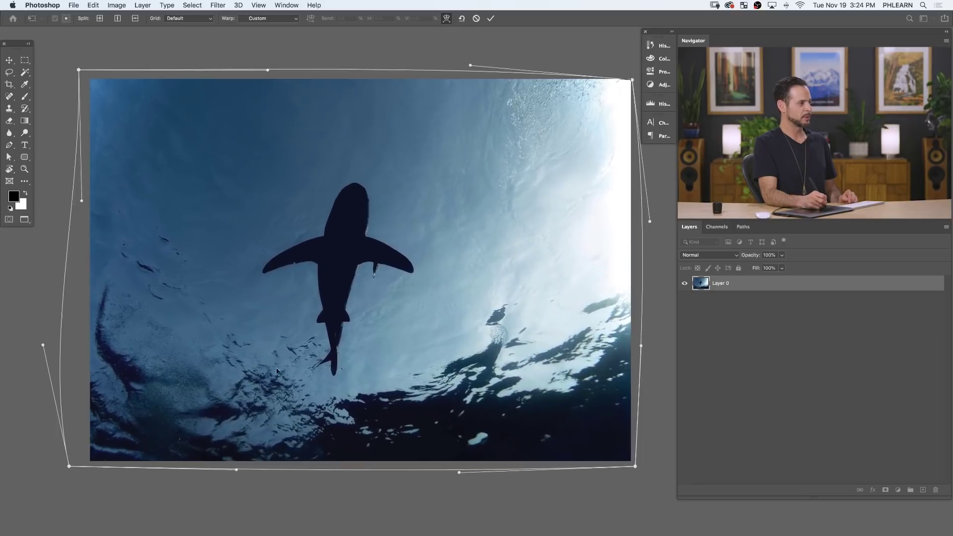
left_click_drag(397, 264, 490, 294)
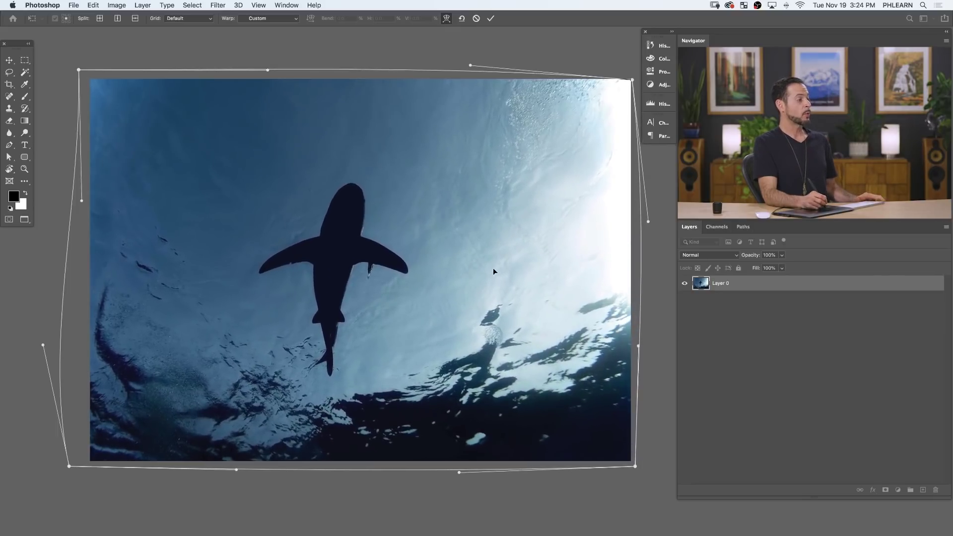
- Cancel the previous warp and start a fresh Warp transform on the shark photo
key("Escape")
key("l")
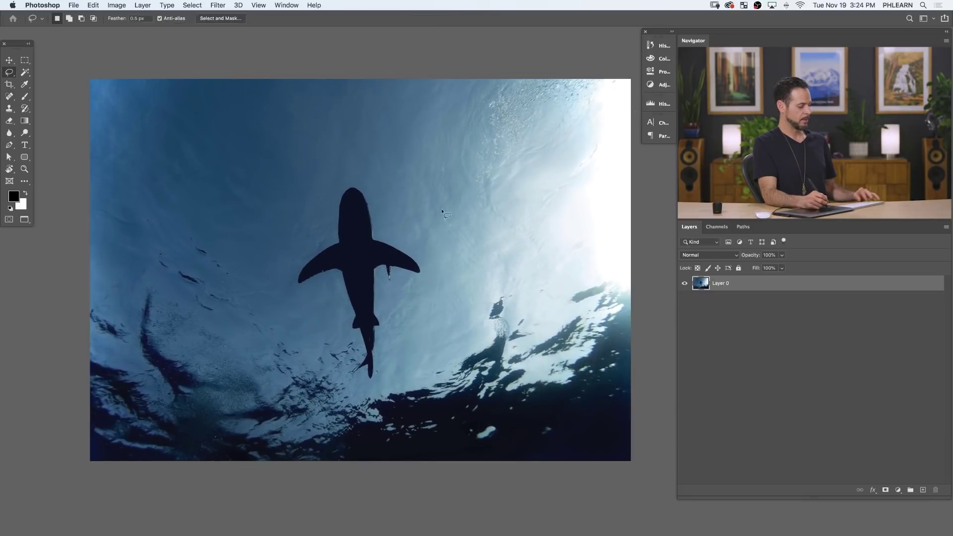
key("super+t")
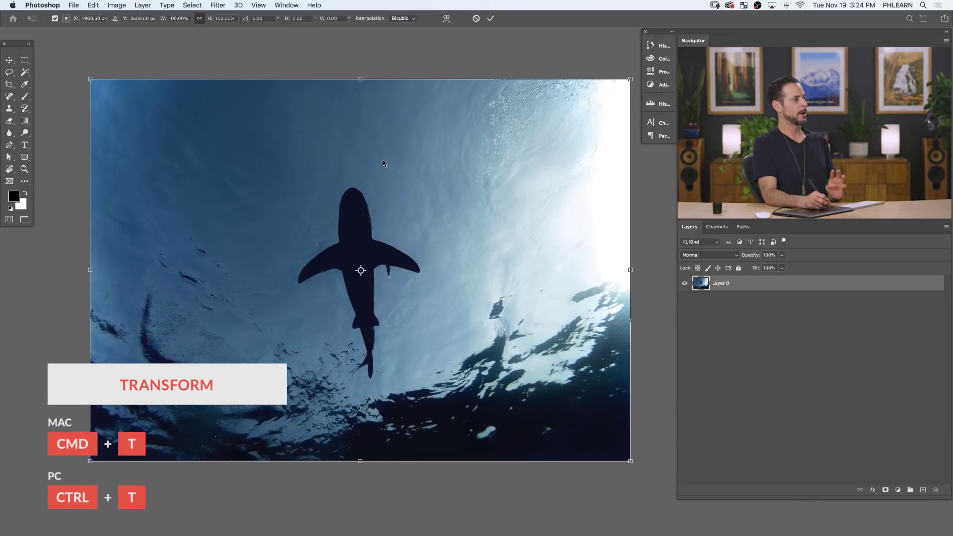
right_click(383, 160)
left_click(422, 222)
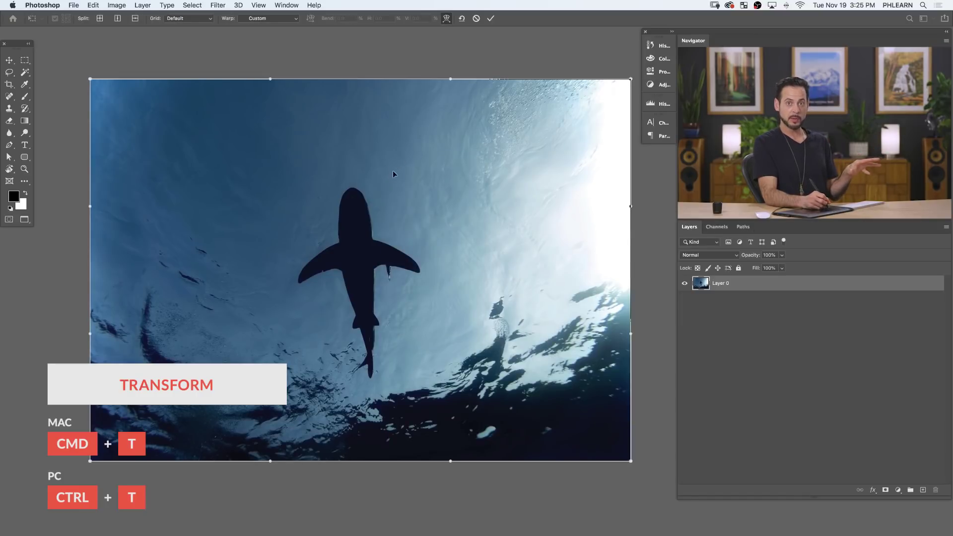
- Add a horizontal warp split through the shark's fins and curve the left edge and corners
right_click(396, 160)
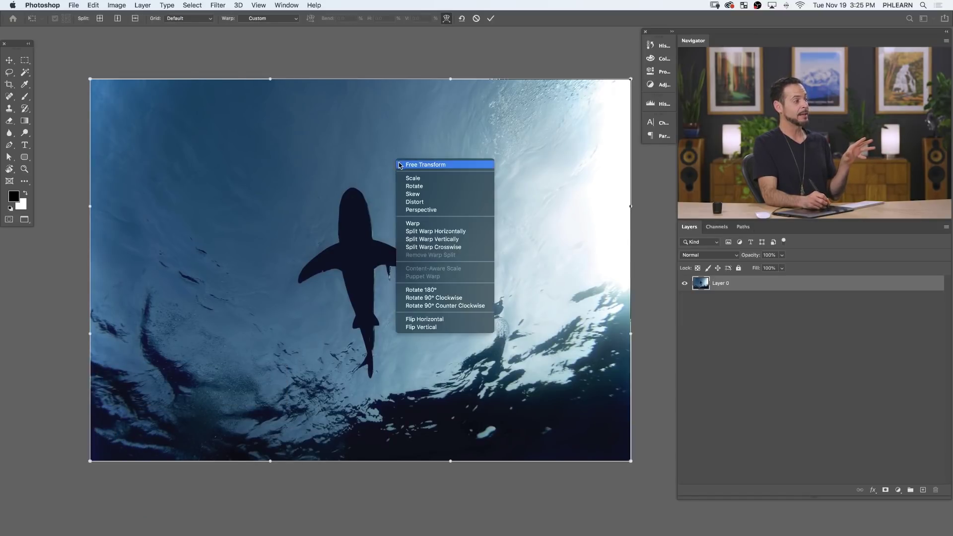
left_click(451, 231)
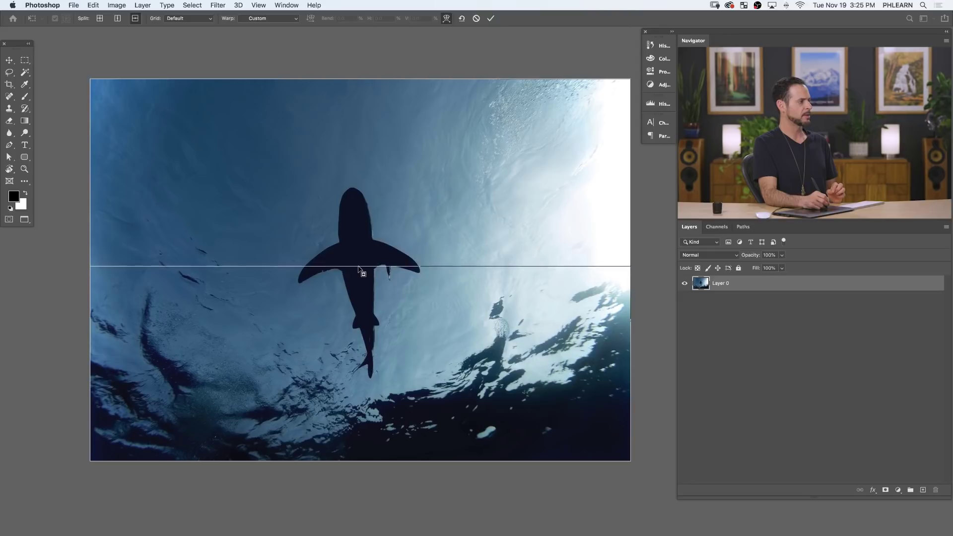
left_click_drag(297, 220, 260, 180)
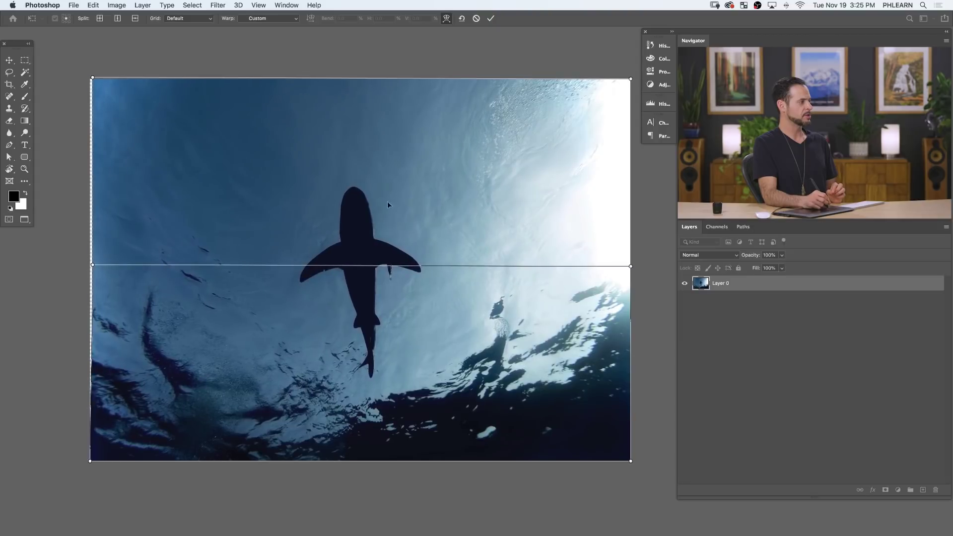
left_click_drag(207, 207, 203, 207)
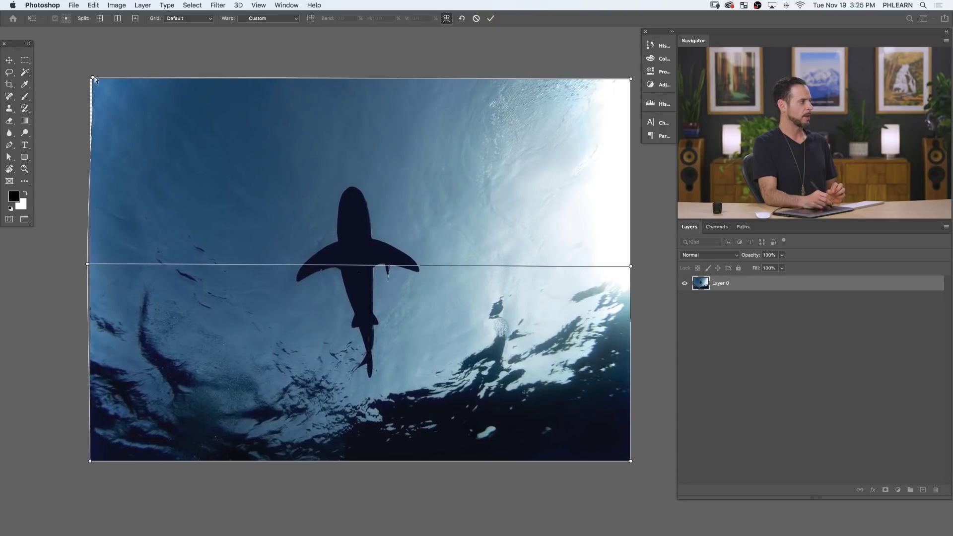
mouse_move(98, 83)
left_mouse_down()
mouse_move(195, 170)
mouse_move(204, 170)
mouse_move(129, 106)
mouse_move(204, 154)
mouse_move(100, 87)
mouse_move(241, 187)
mouse_move(133, 121)
mouse_move(74, 66)
mouse_move(88, 77)
left_mouse_up()
mouse_move(91, 462)
left_mouse_down()
mouse_move(133, 396)
mouse_move(191, 372)
mouse_move(179, 392)
mouse_move(180, 377)
mouse_move(70, 461)
mouse_move(261, 385)
mouse_move(134, 371)
mouse_move(258, 419)
mouse_move(93, 453)
mouse_move(99, 471)
mouse_move(88, 473)
mouse_move(87, 463)
left_mouse_up()
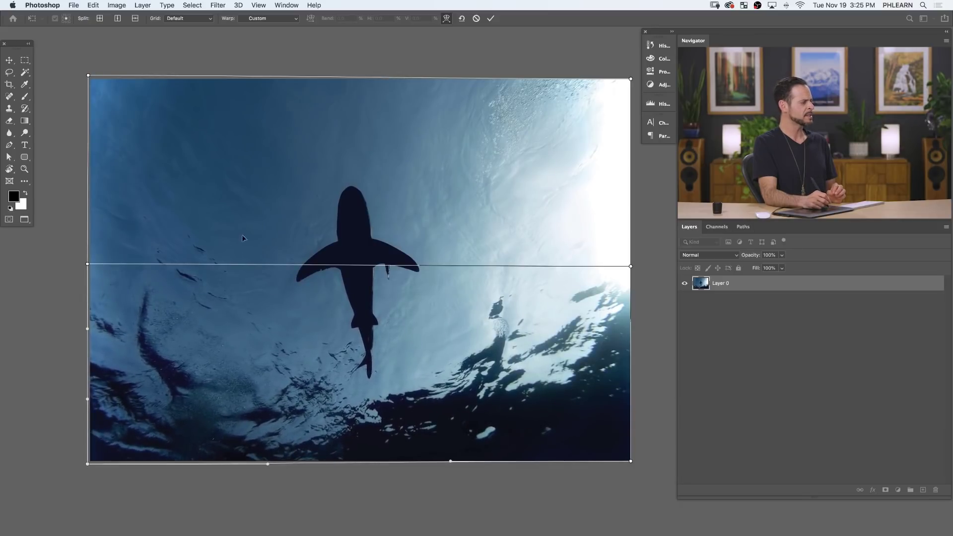
- Add two vertical warp splits, one left and one right of the shark
right_click(278, 263)
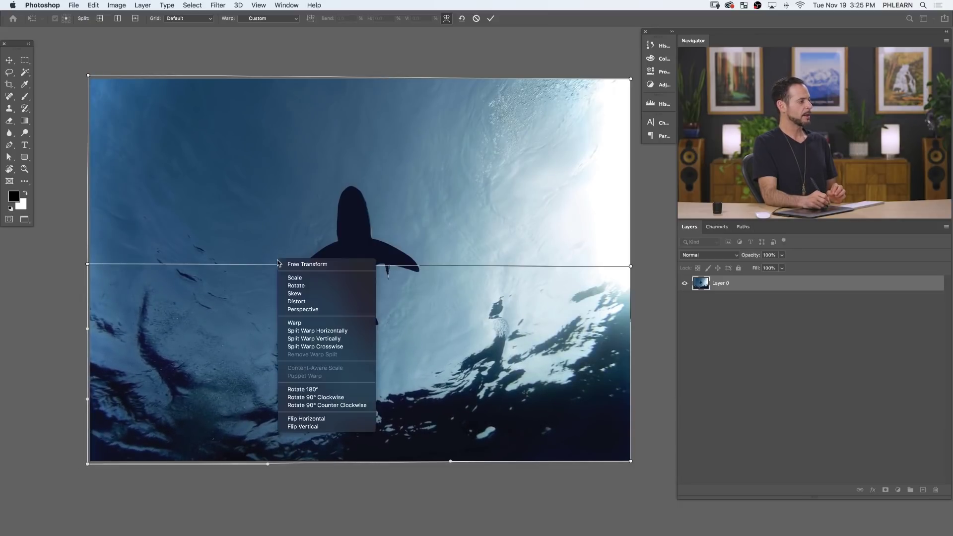
left_click(335, 340)
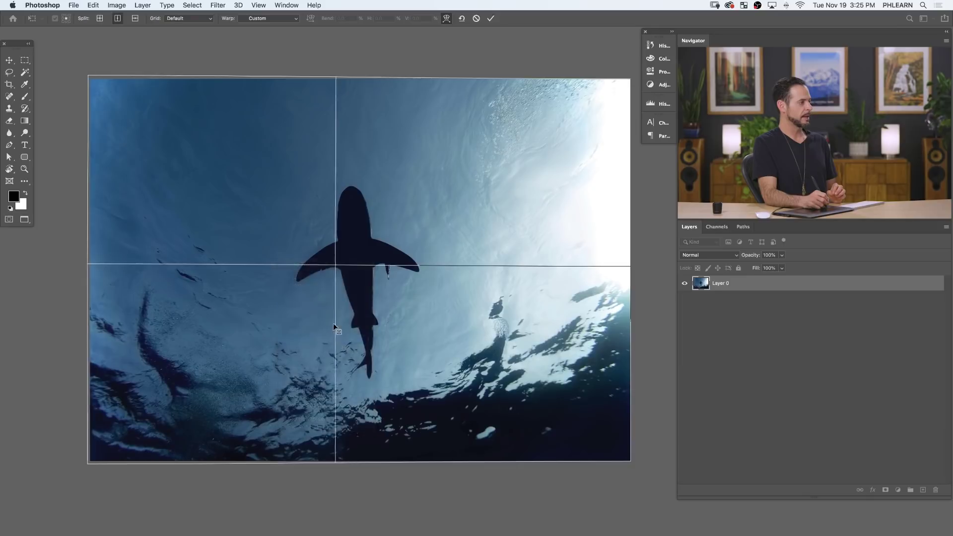
left_click(278, 322)
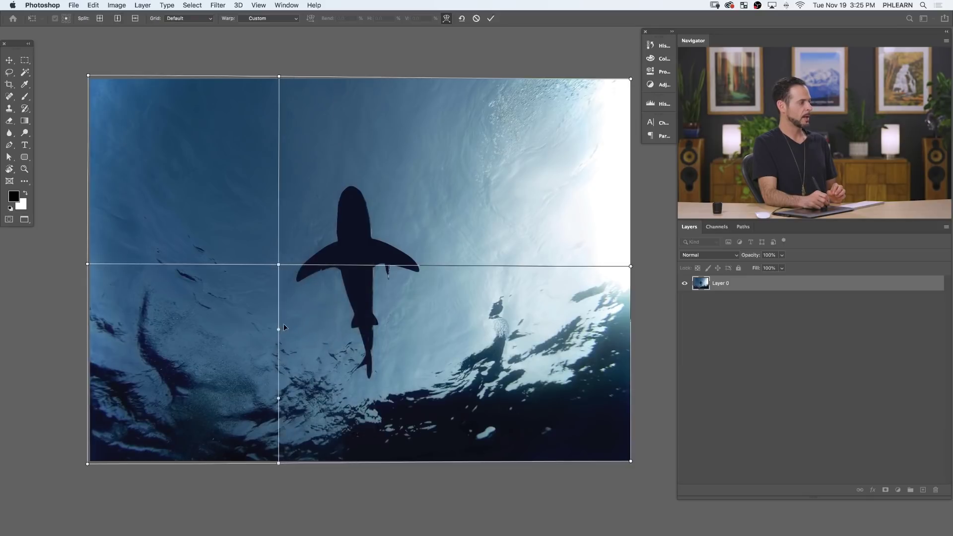
right_click(452, 297)
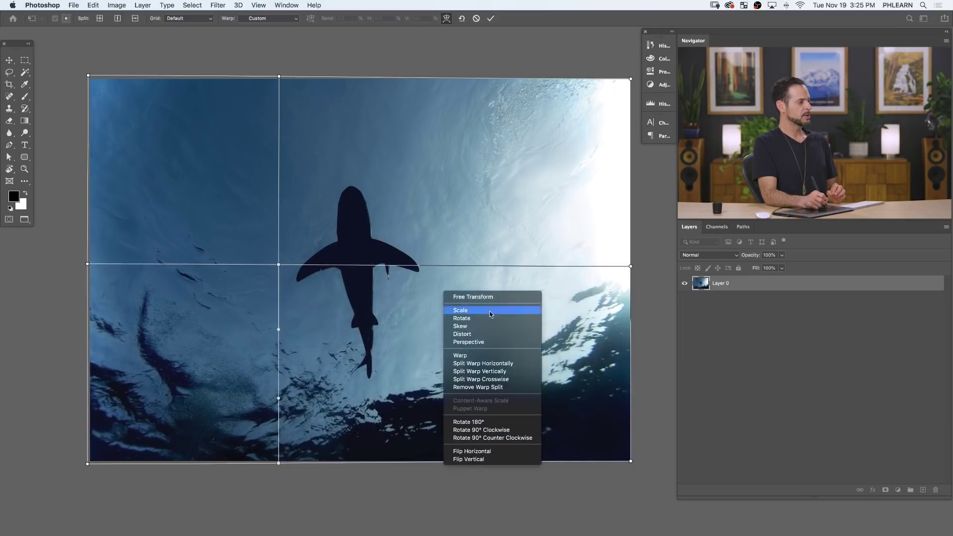
left_click(494, 371)
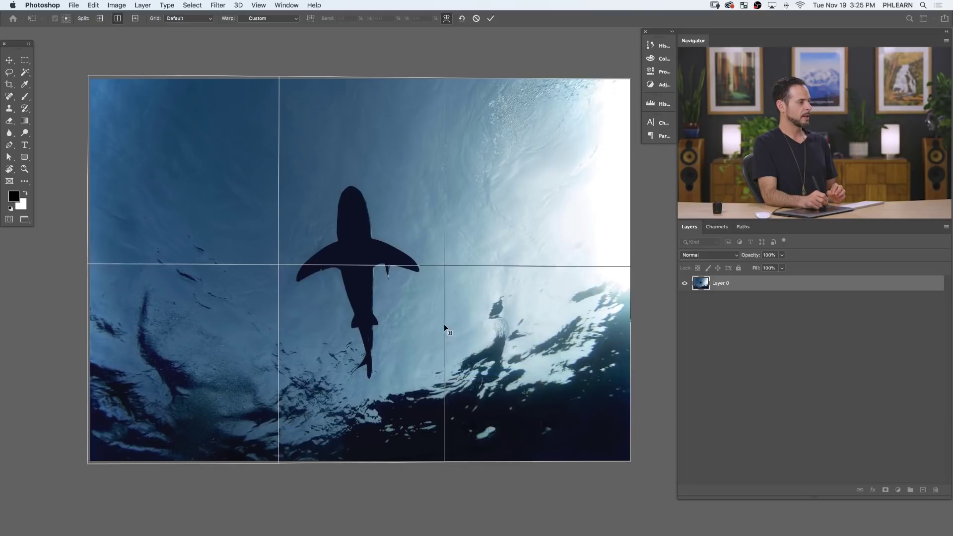
left_click(443, 329)
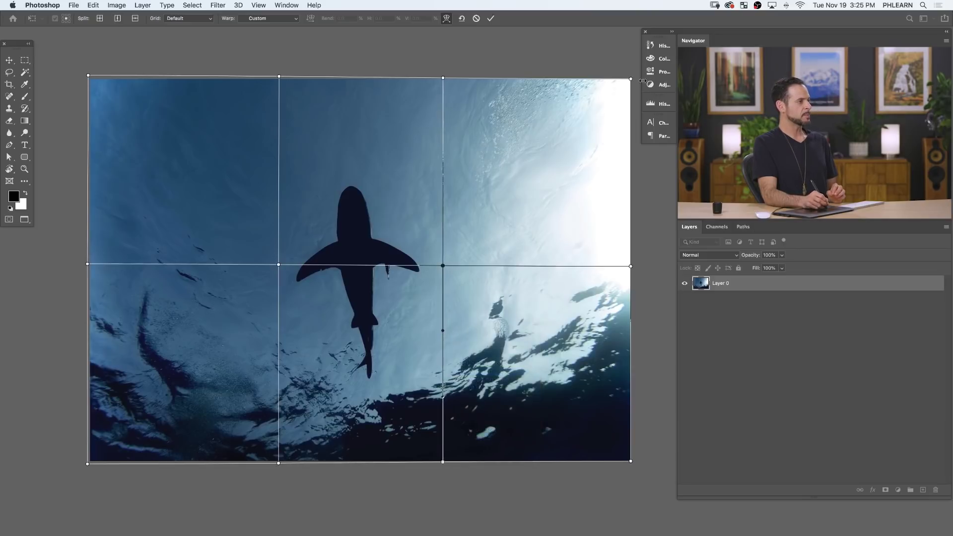
- Nudge the top-right and bottom-left corners, then undo the bend of the grid line under the shark
mouse_move(630, 81)
left_mouse_down()
mouse_move(564, 141)
mouse_move(605, 100)
mouse_move(550, 185)
mouse_move(549, 128)
mouse_move(567, 95)
mouse_move(596, 150)
mouse_move(574, 137)
mouse_move(634, 77)
left_mouse_up()
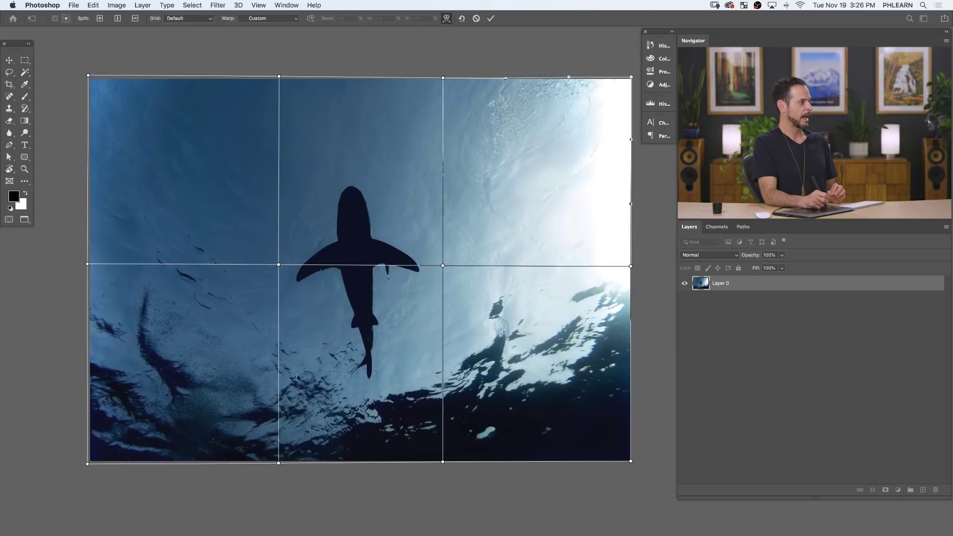
mouse_move(88, 464)
left_mouse_down()
mouse_move(124, 422)
mouse_move(156, 428)
mouse_move(88, 463)
left_mouse_up()
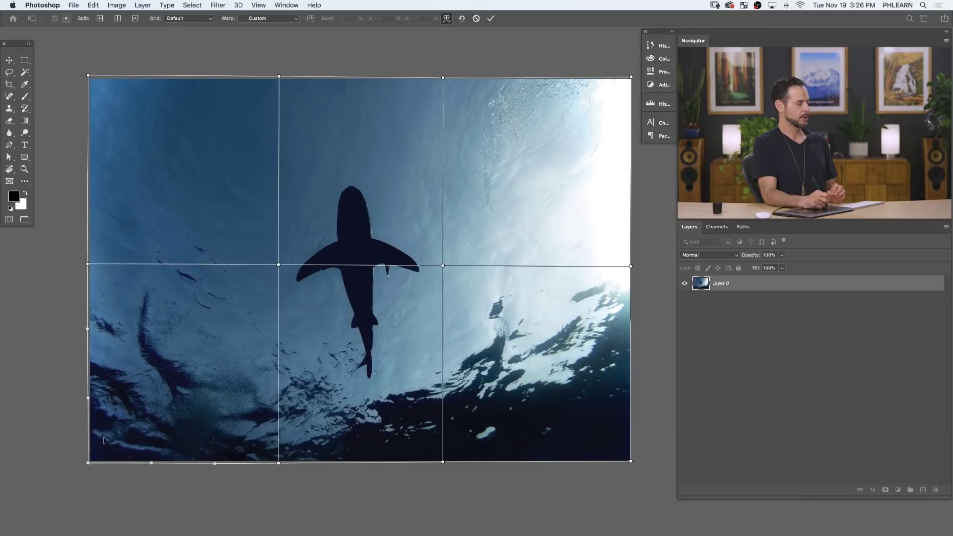
left_click_drag(361, 265, 394, 280)
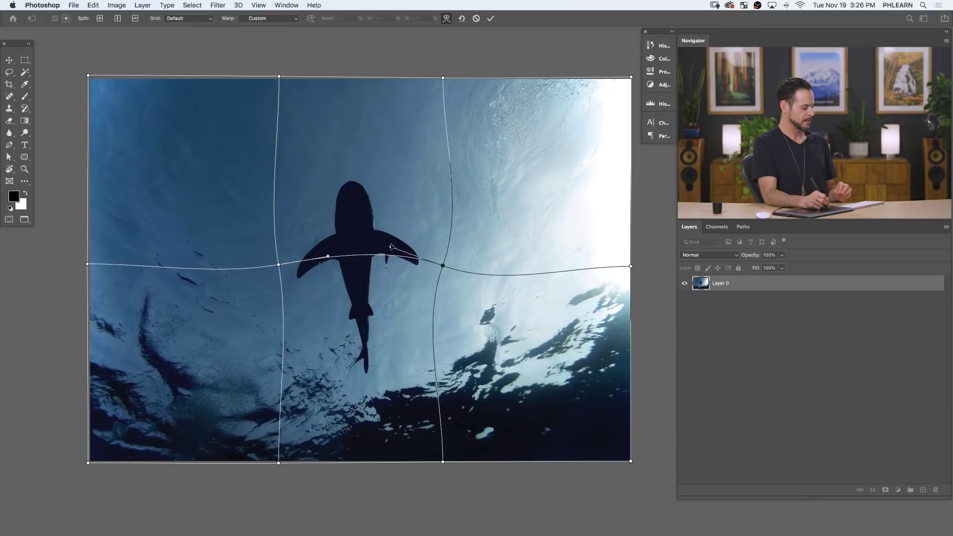
key("super+z")
key("super+z")
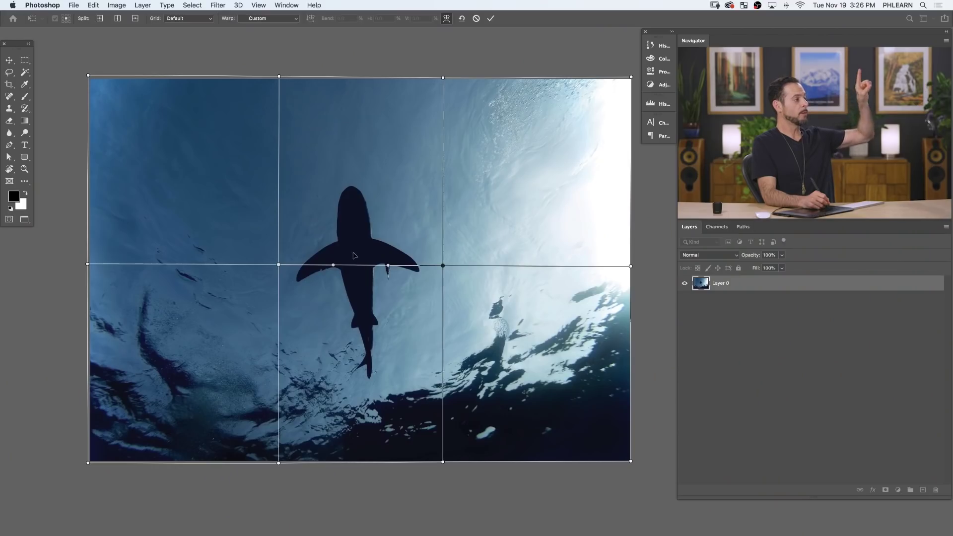
- Add a vertical split down the shark's body and drag its lower point to curve the tail
right_click(362, 248)
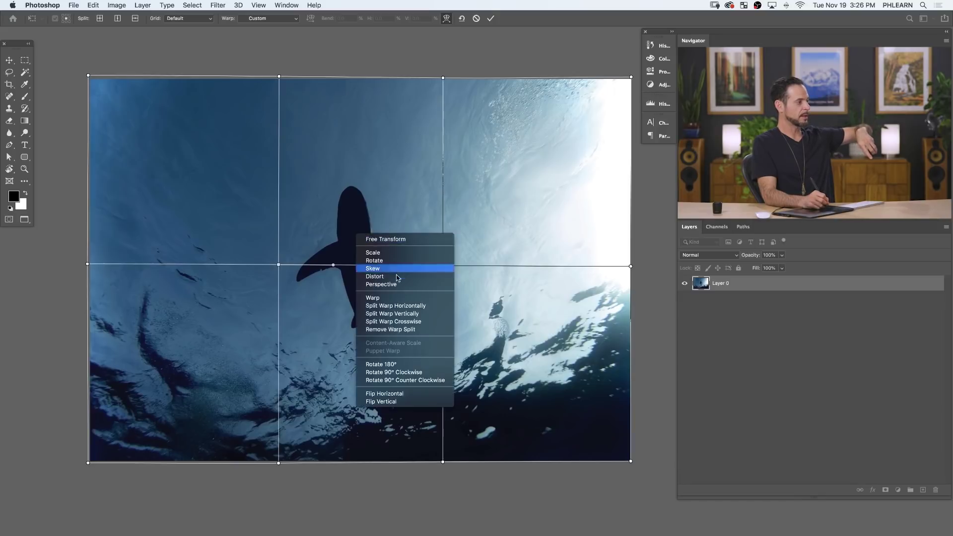
left_click(396, 308)
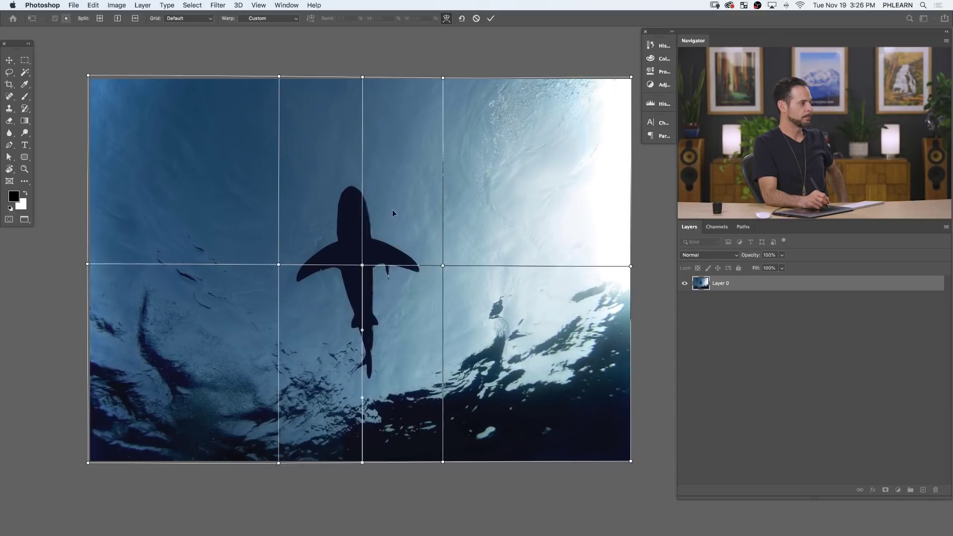
left_click_drag(364, 331, 357, 305)
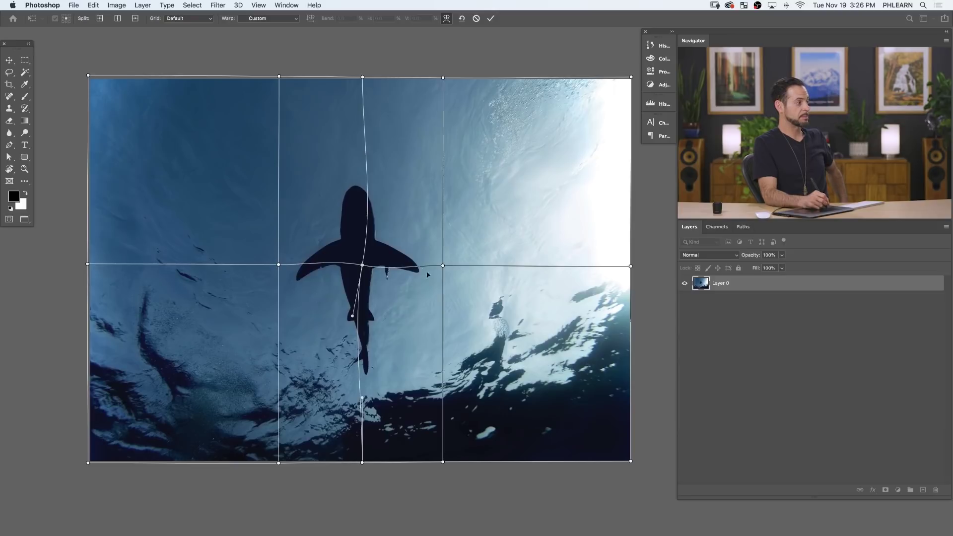
mouse_move(355, 319)
left_mouse_down()
mouse_move(369, 318)
mouse_move(350, 313)
mouse_move(363, 314)
left_mouse_up()
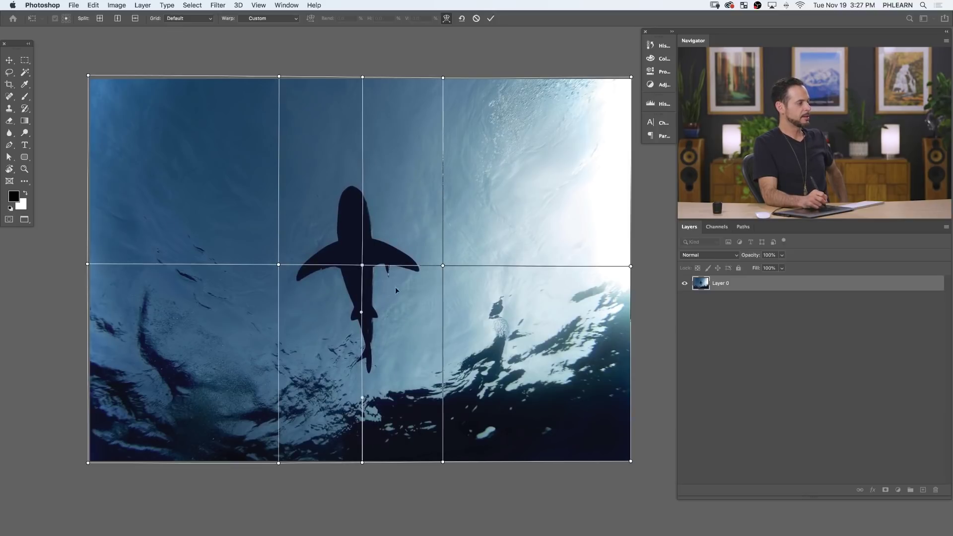
mouse_move(360, 317)
left_mouse_down()
mouse_move(385, 323)
mouse_move(337, 314)
mouse_move(365, 314)
left_mouse_up()
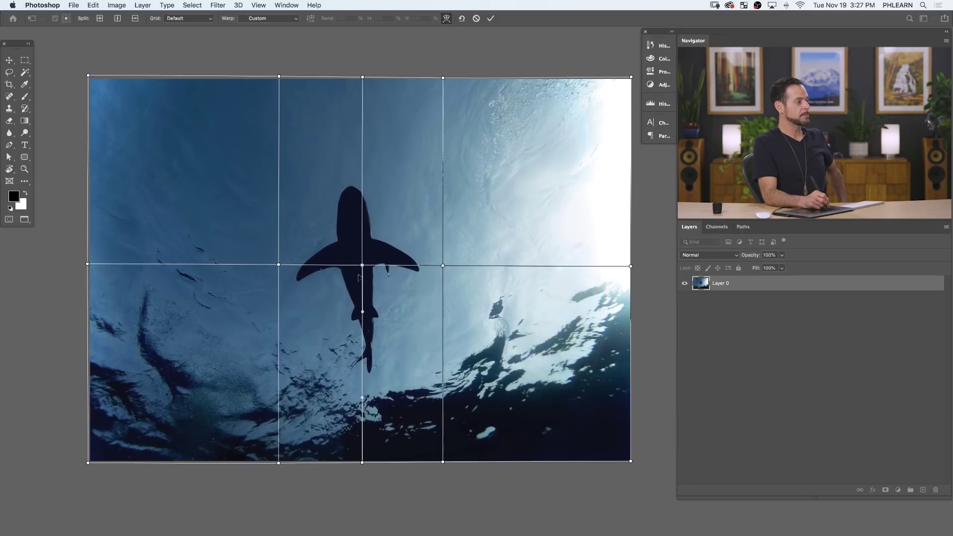
- Add a horizontal split across the tail, curve the tail rightward, and hide the grid to preview
right_click(382, 315)
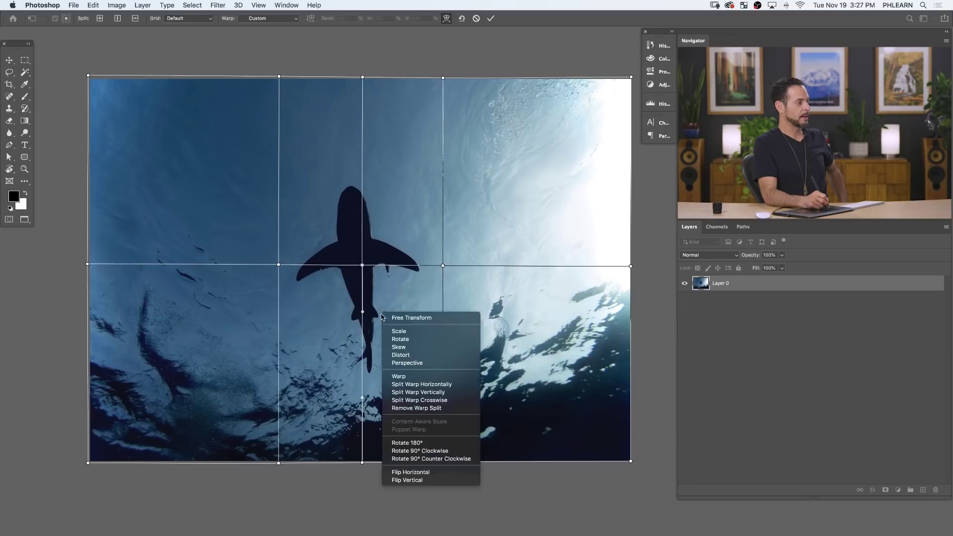
left_click(438, 385)
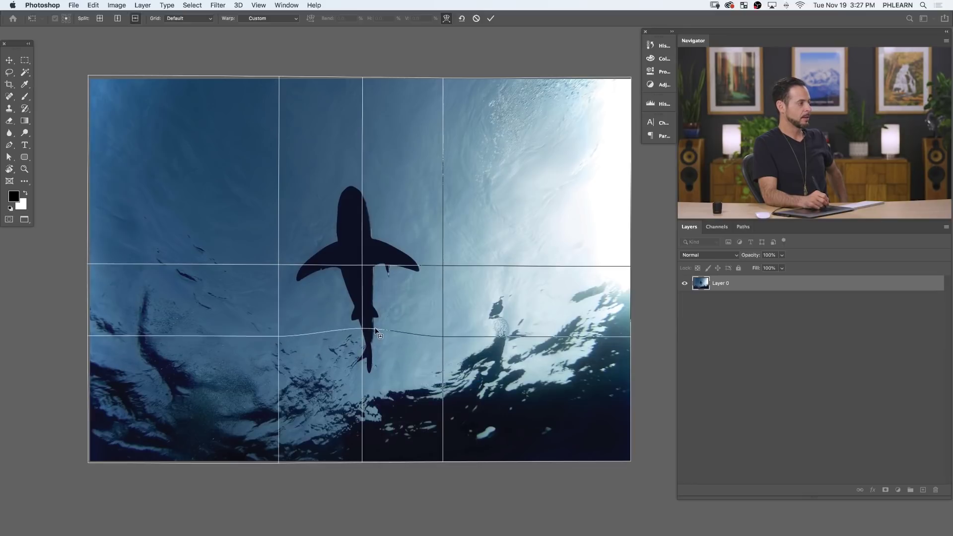
mouse_move(363, 323)
left_mouse_down()
mouse_move(346, 328)
mouse_move(372, 328)
left_mouse_up()
left_click_drag(365, 280, 365, 280)
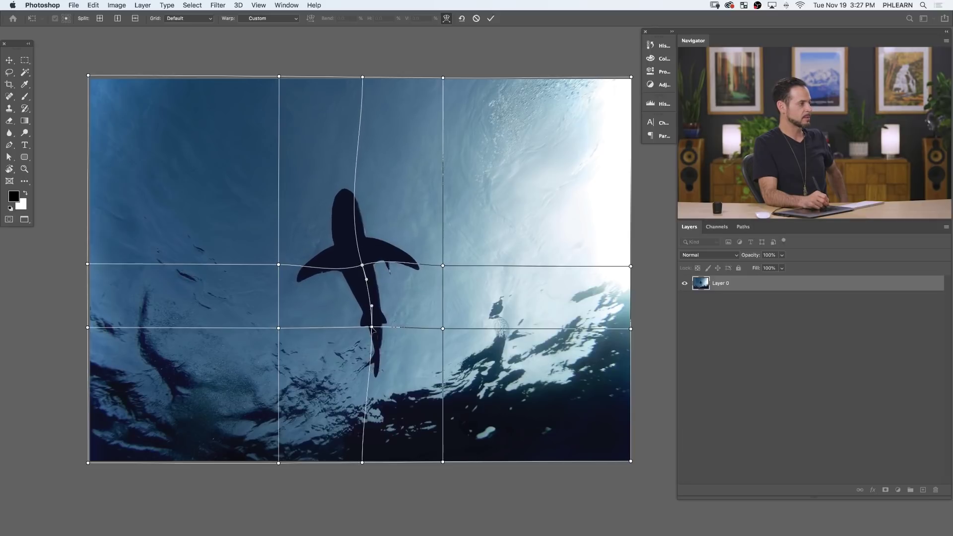
left_click_drag(372, 328, 380, 328)
left_click_drag(360, 179, 360, 181)
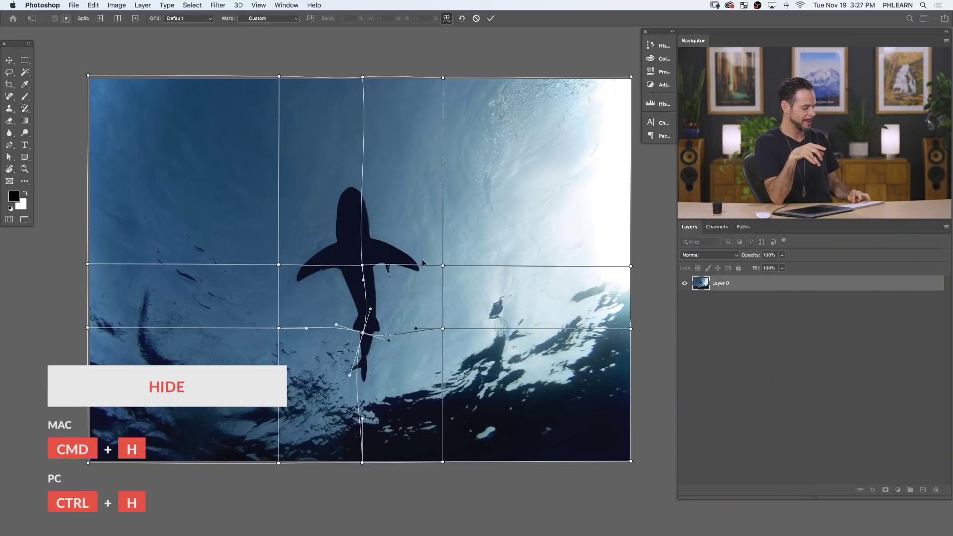
key("super+h")
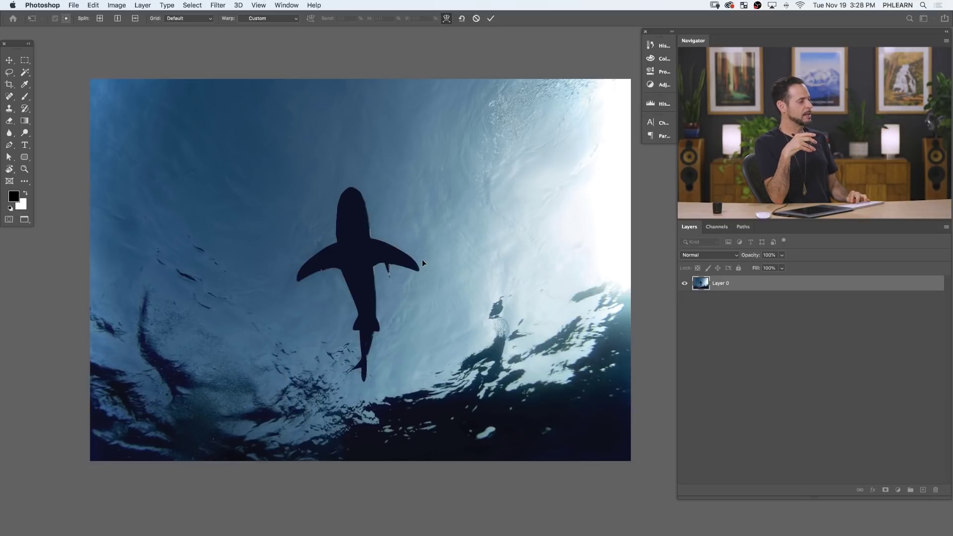
- Show the warp grid again with Cmd+H
key("super+h")
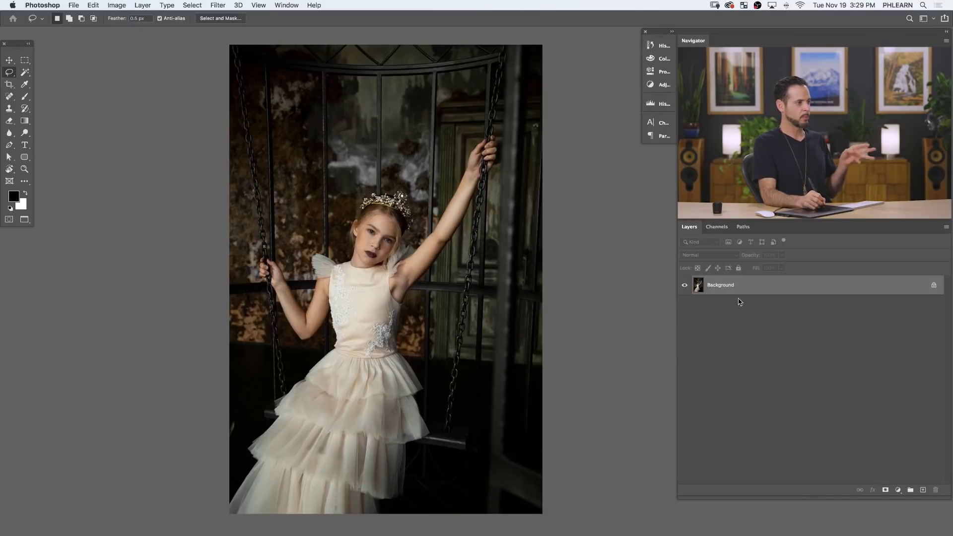
- Convert the swing photo's Background into Layer 0 and put it into Warp mode
double_click(754, 289)
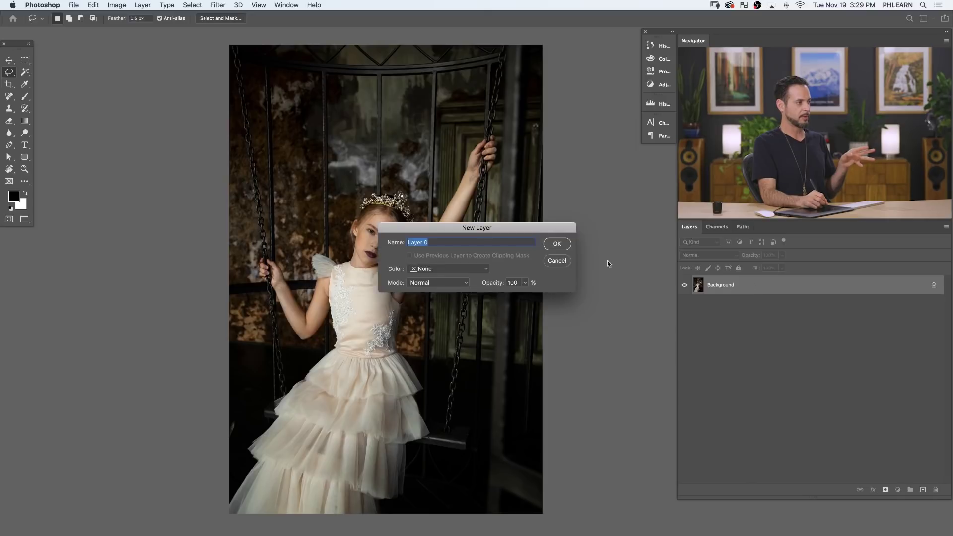
left_click(556, 244)
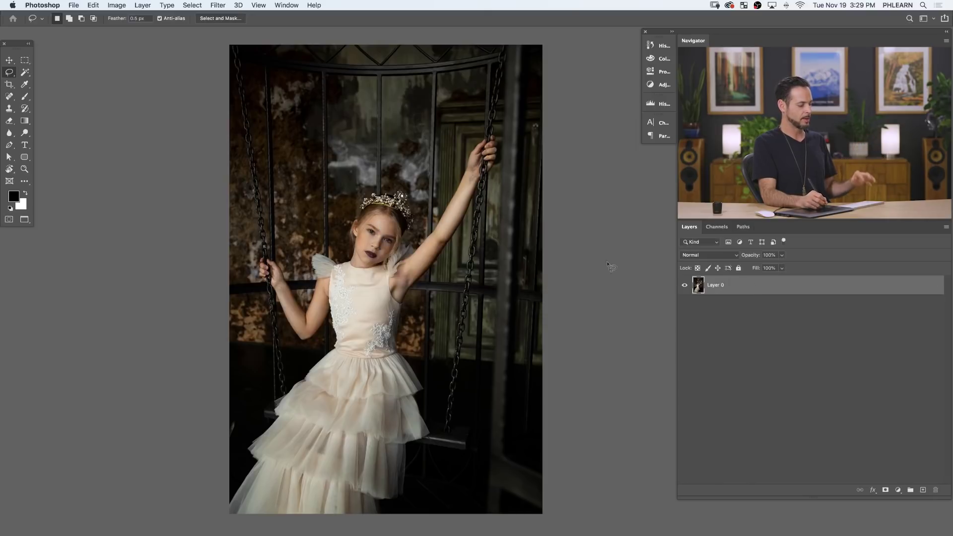
key("super+t")
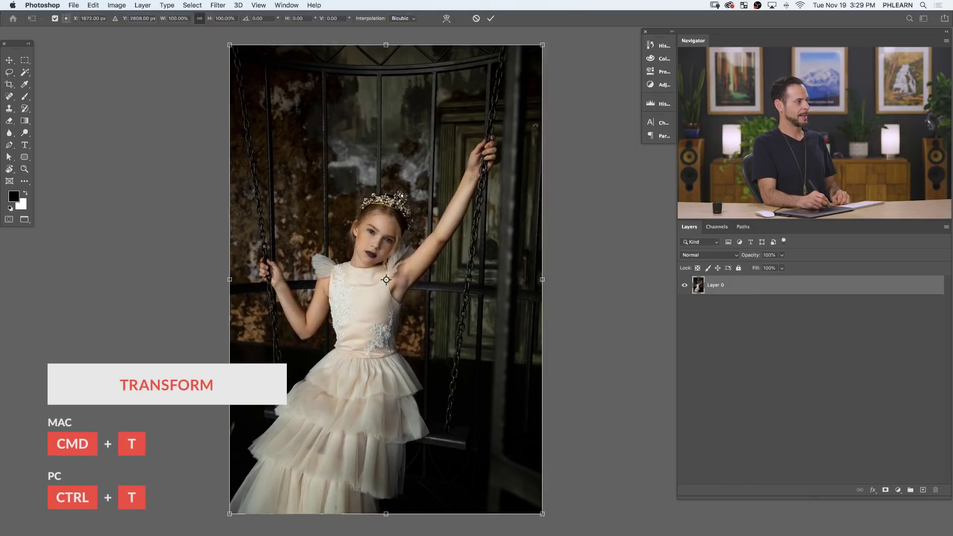
right_click(387, 181)
left_click(426, 243)
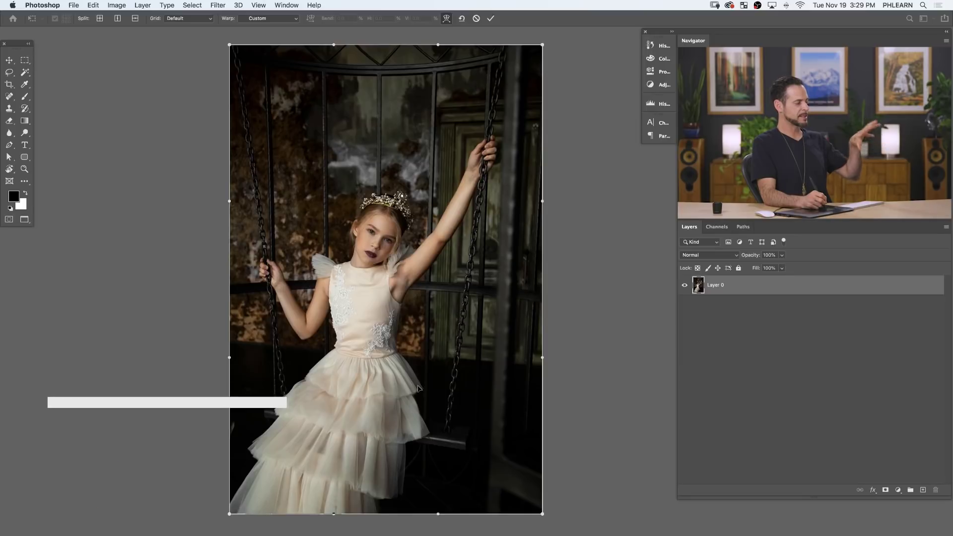
- Try bending the girl and the lower-right corner, then cancel the warp
left_click_drag(438, 485, 503, 432)
left_click_drag(492, 294, 464, 295)
mouse_move(466, 481)
left_mouse_down()
mouse_move(452, 431)
mouse_move(466, 477)
mouse_move(475, 472)
left_mouse_up()
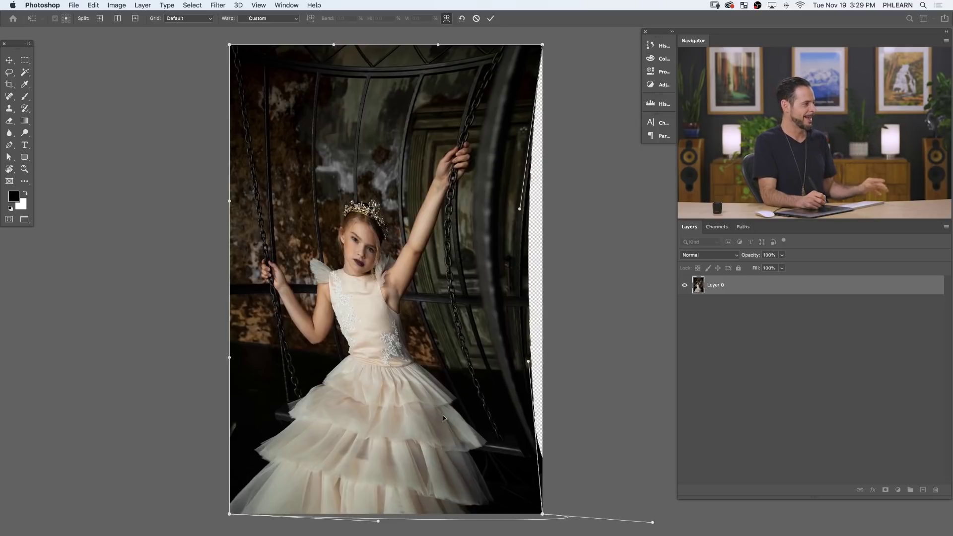
key("Escape")
key("l")
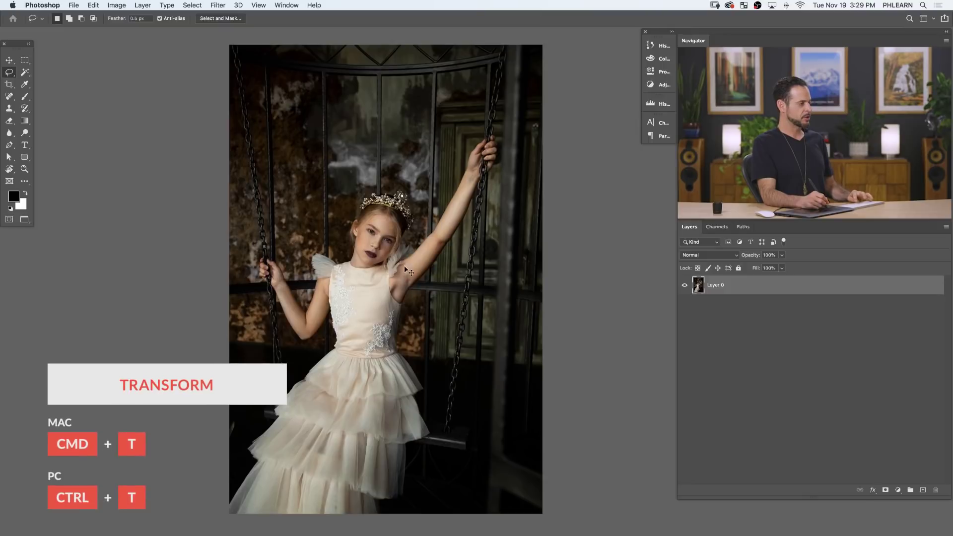
- Start a new Warp on the swing photo and split the grid horizontally at the waist
key("super+t")
right_click(396, 235)
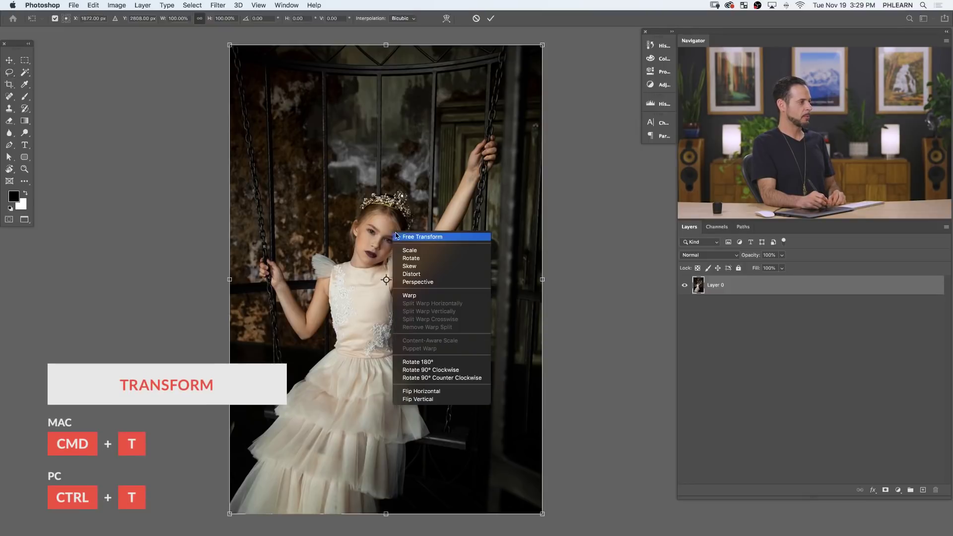
left_click(429, 296)
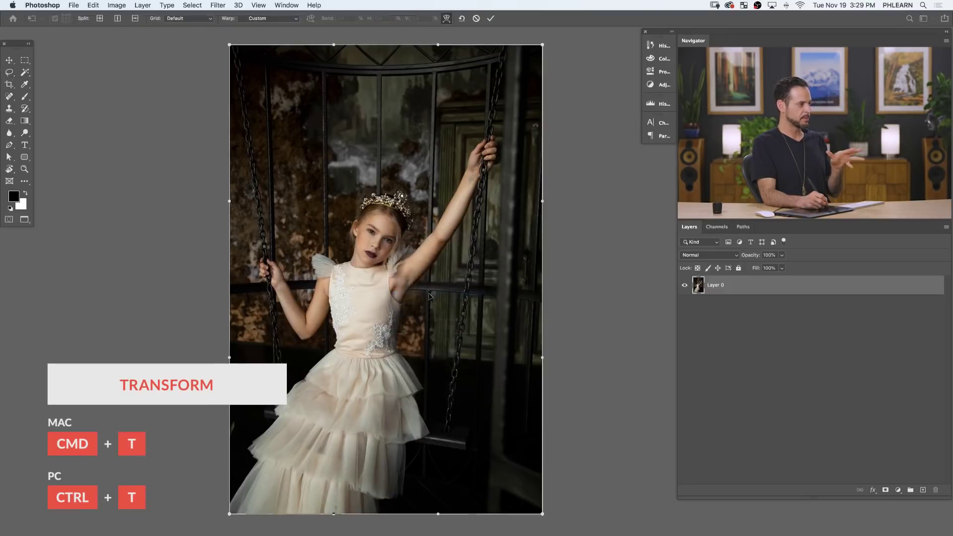
right_click(415, 232)
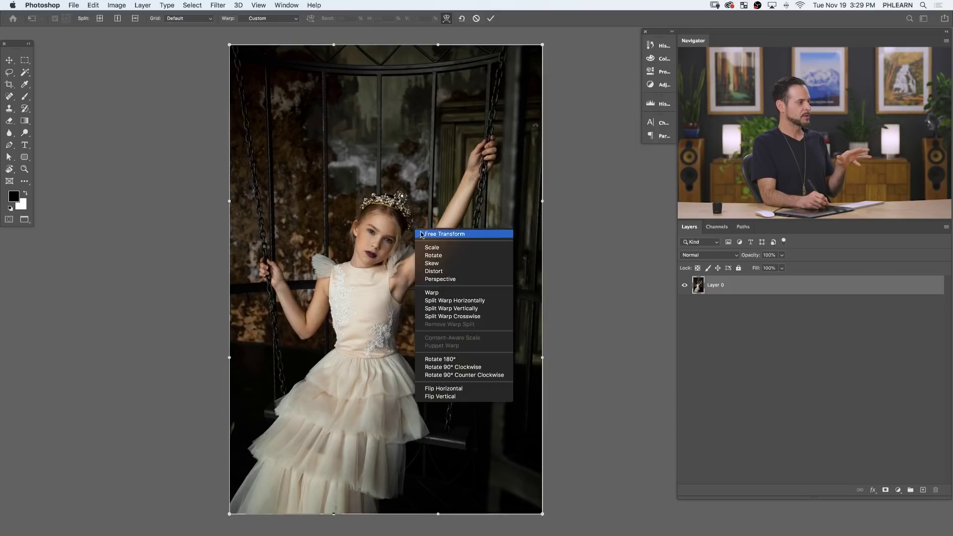
left_click(454, 300)
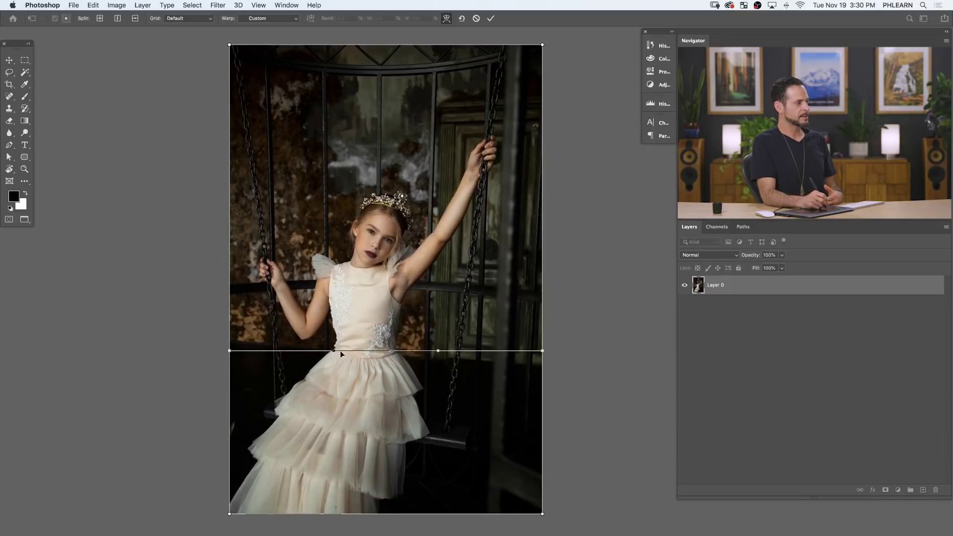
- Pull the bottom-right corner far right to flare the dress, undoing a split-line adjustment
mouse_move(431, 464)
left_mouse_down()
mouse_move(467, 476)
mouse_move(429, 470)
left_mouse_up()
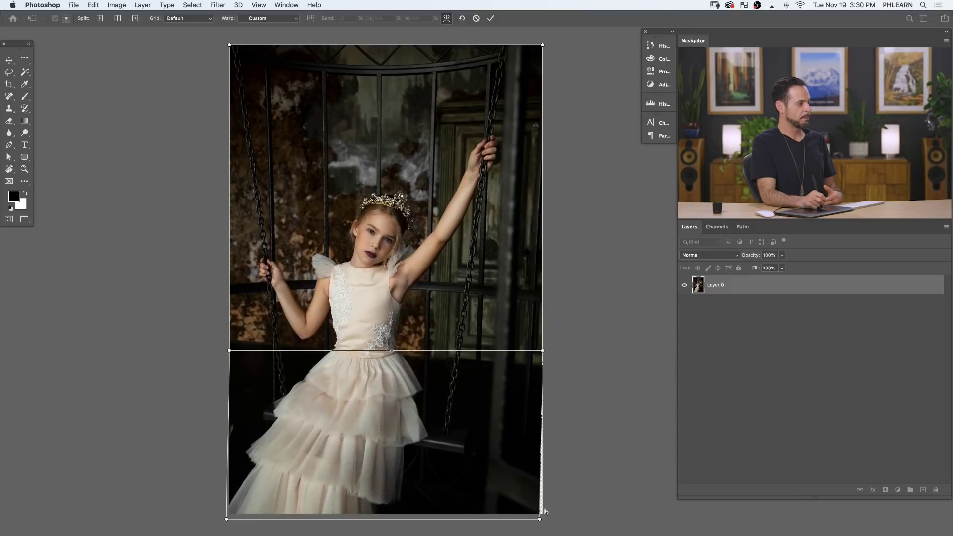
left_click_drag(544, 519, 642, 517)
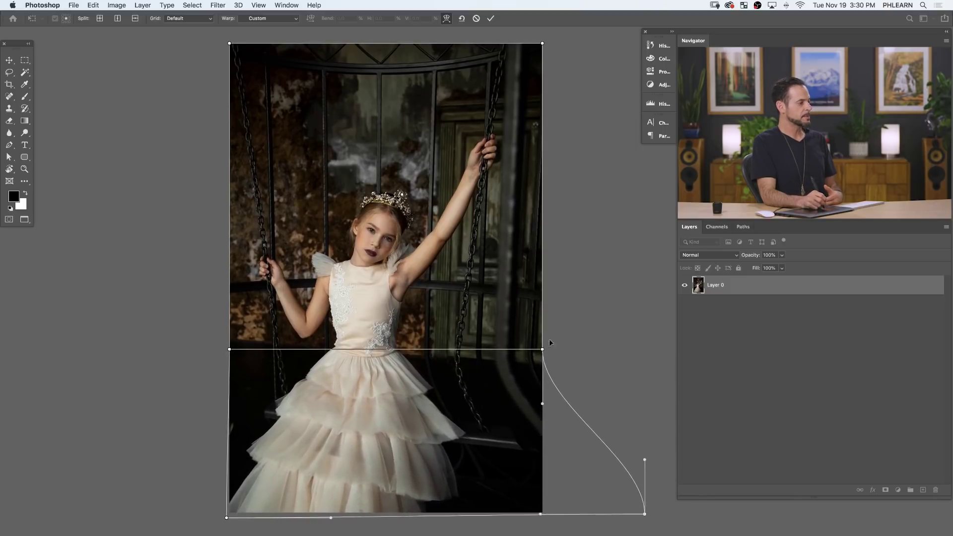
left_click_drag(543, 350, 546, 342)
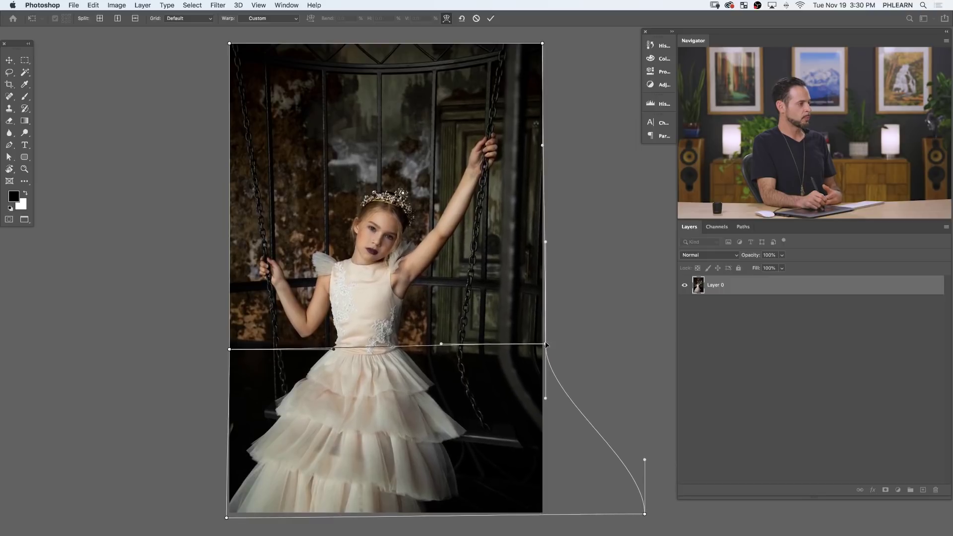
key("super+z")
right_click(398, 324)
key("Escape")
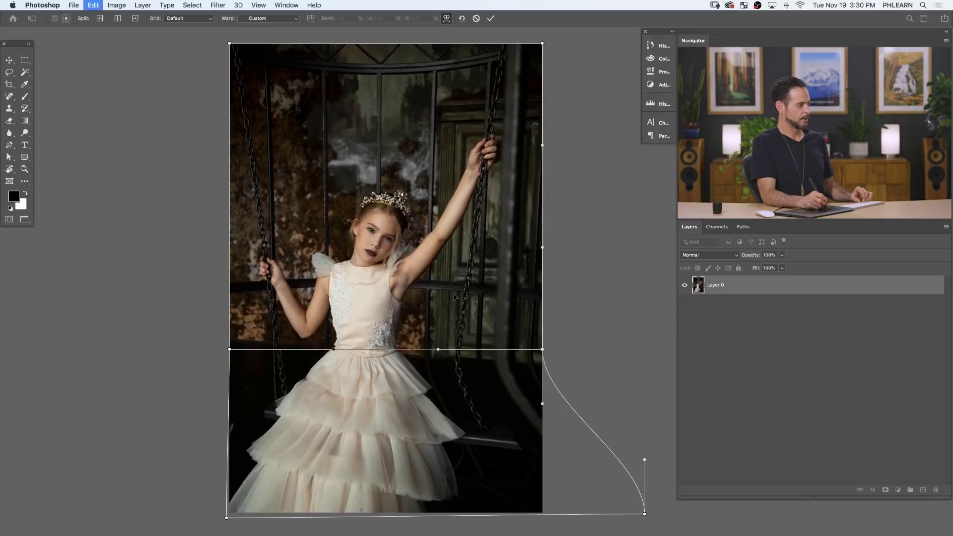
- Undo the flare, add a horizontal split across the bodice, and bow the right edge outward
key("super+z")
right_click(405, 321)
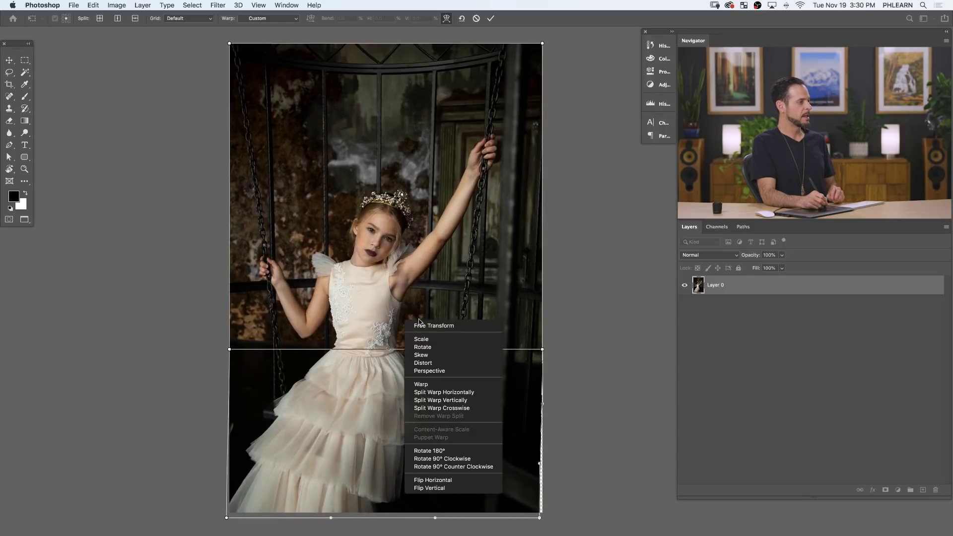
left_click(465, 392)
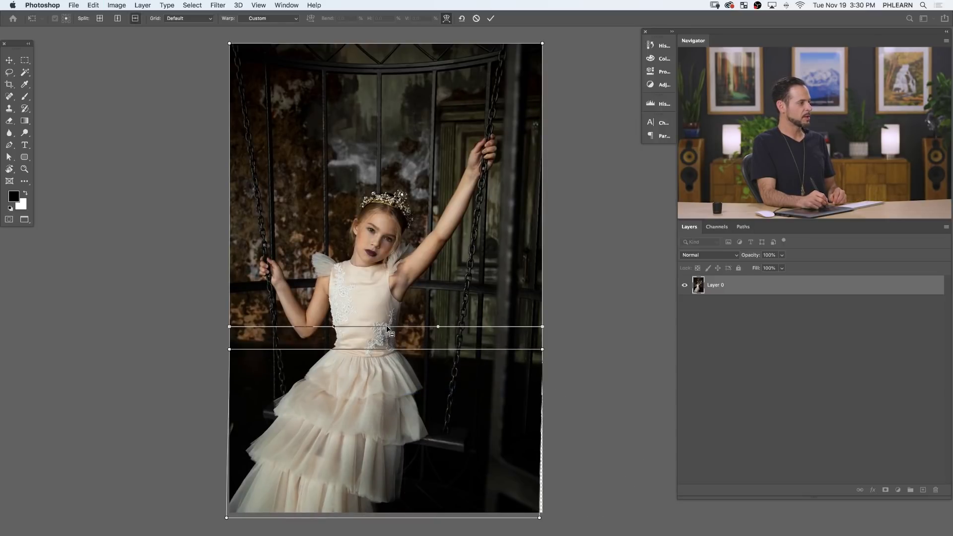
left_click_drag(544, 353, 544, 351)
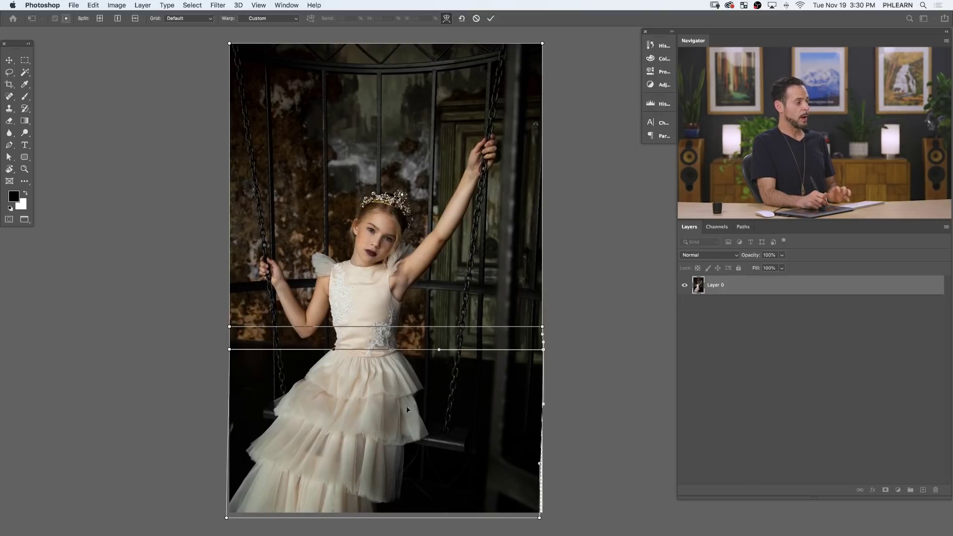
- Add a vertical split down the dress centre and drag the lower skirt and bottom-right corner rightward
right_click(394, 386)
left_click(412, 440)
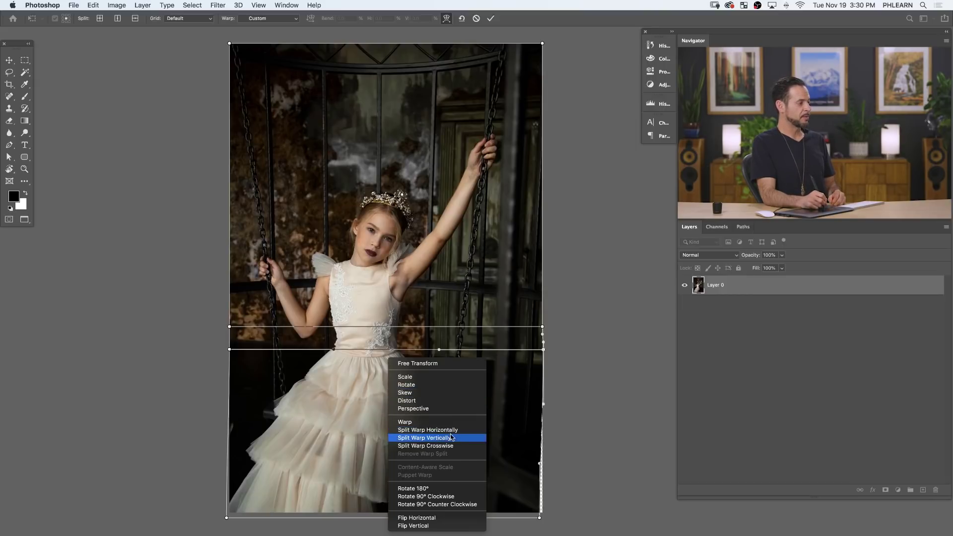
left_click(386, 431)
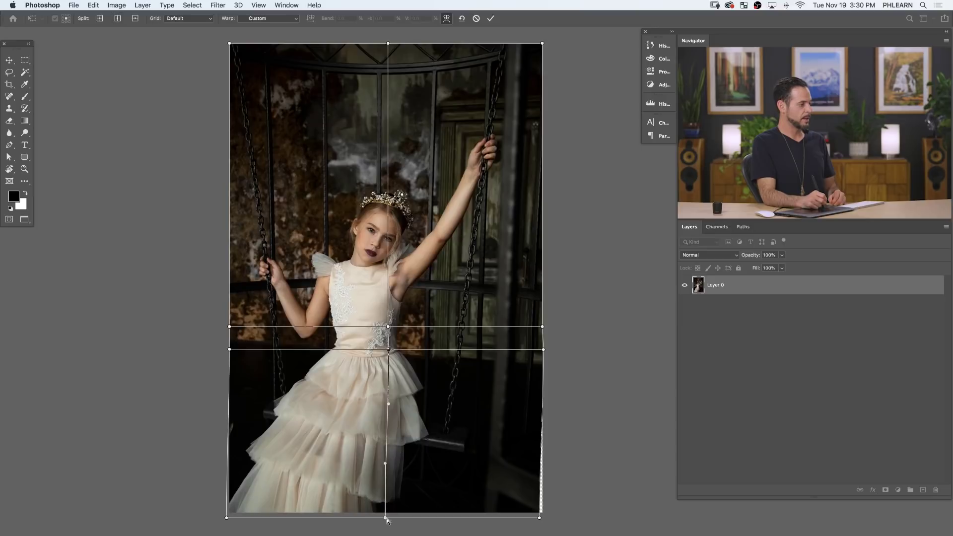
left_click_drag(386, 518, 475, 517)
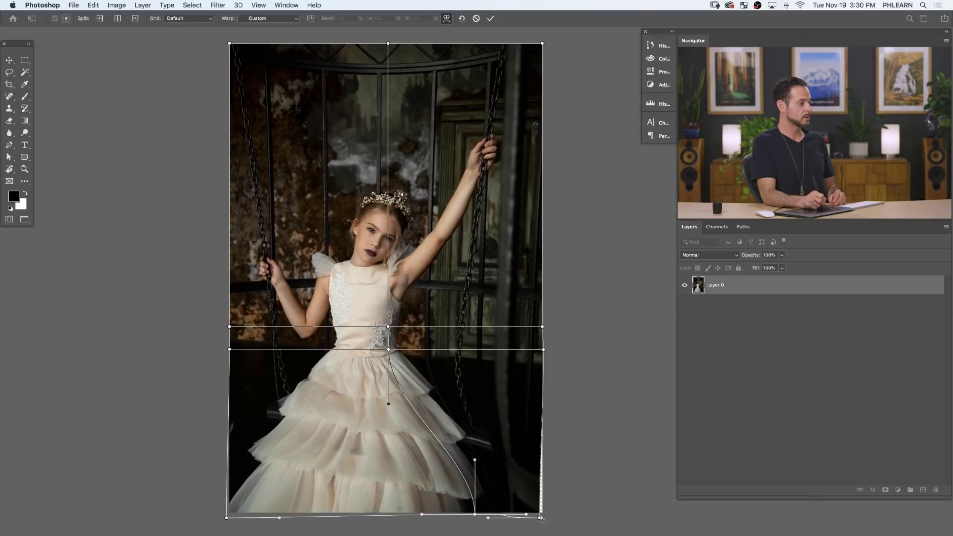
left_click_drag(540, 518, 548, 517)
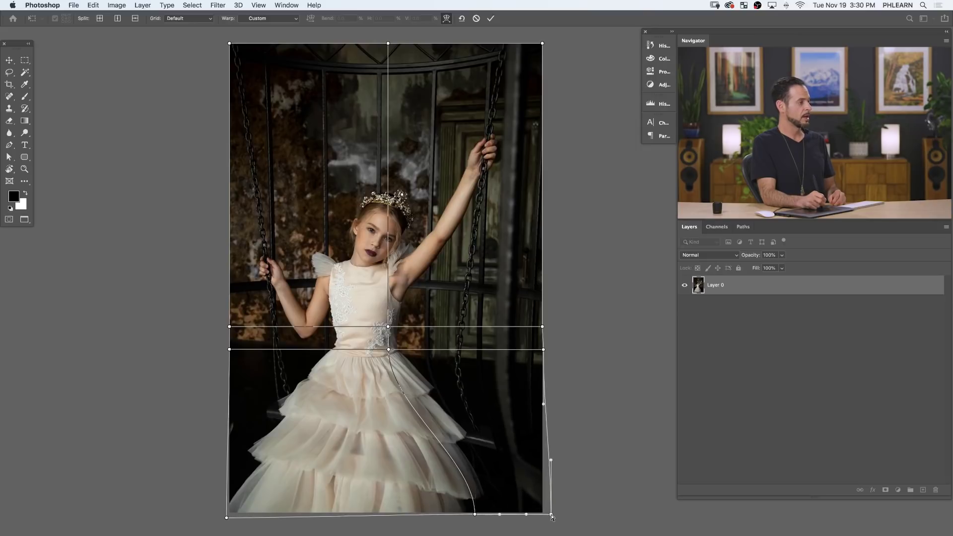
- Add a second vertical split beside the swing chain and pull its bottom anchor left
right_click(460, 374)
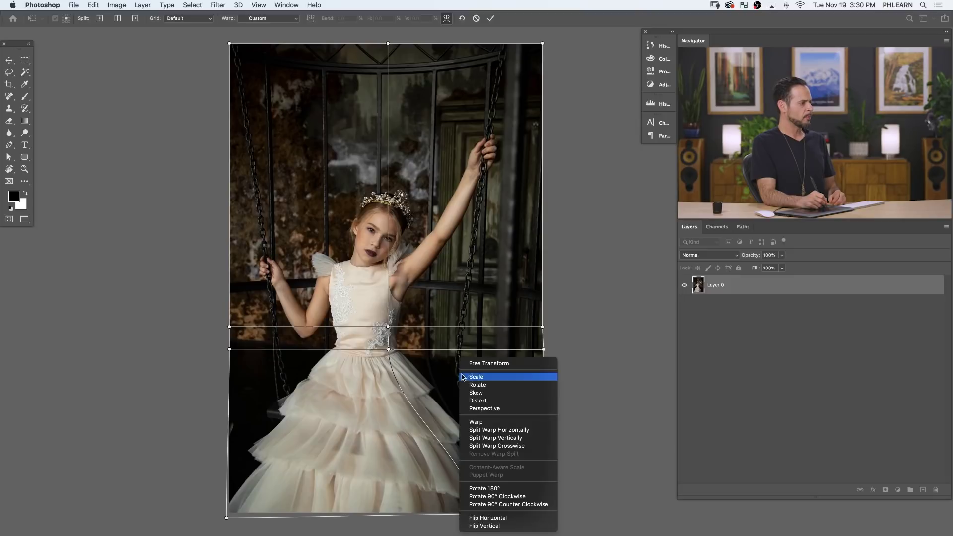
left_click(497, 438)
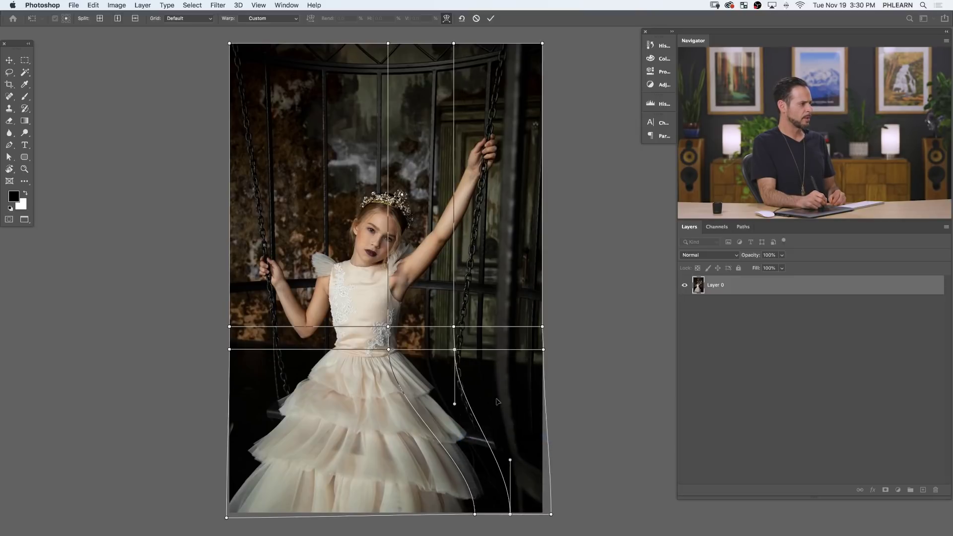
left_click_drag(455, 350, 462, 351)
key("super+z")
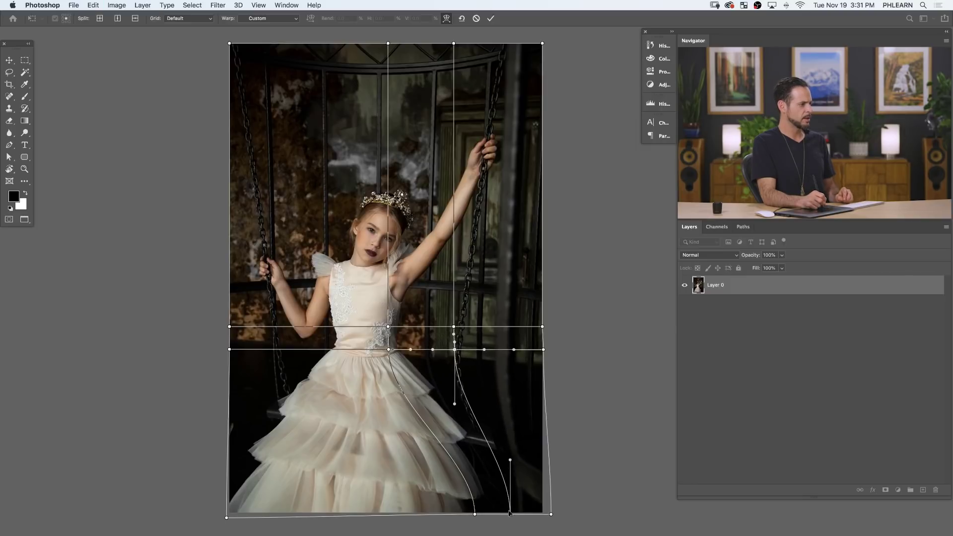
left_click_drag(505, 515, 492, 515)
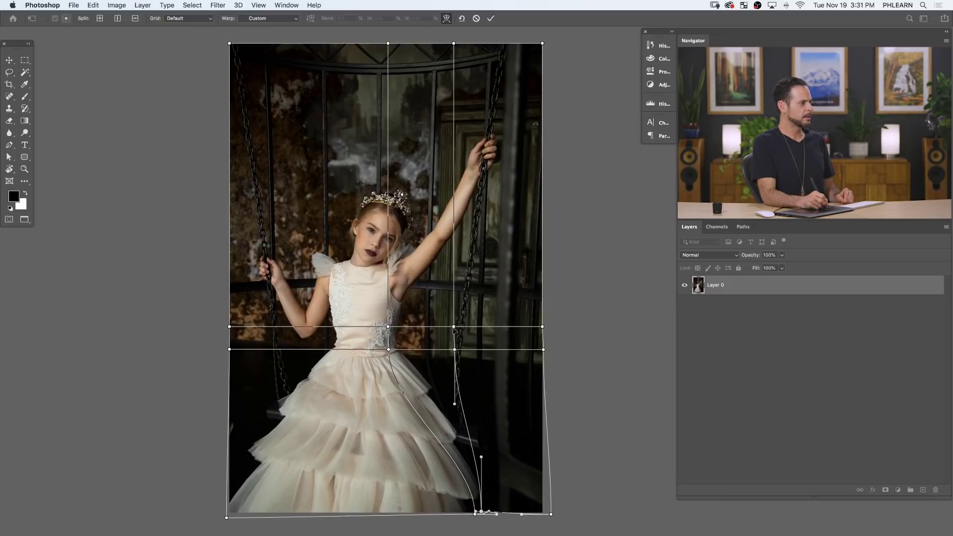
- Remove the upper horizontal split, shift the waist intersection right, and bend the chain and arm leftward
right_click(381, 327)
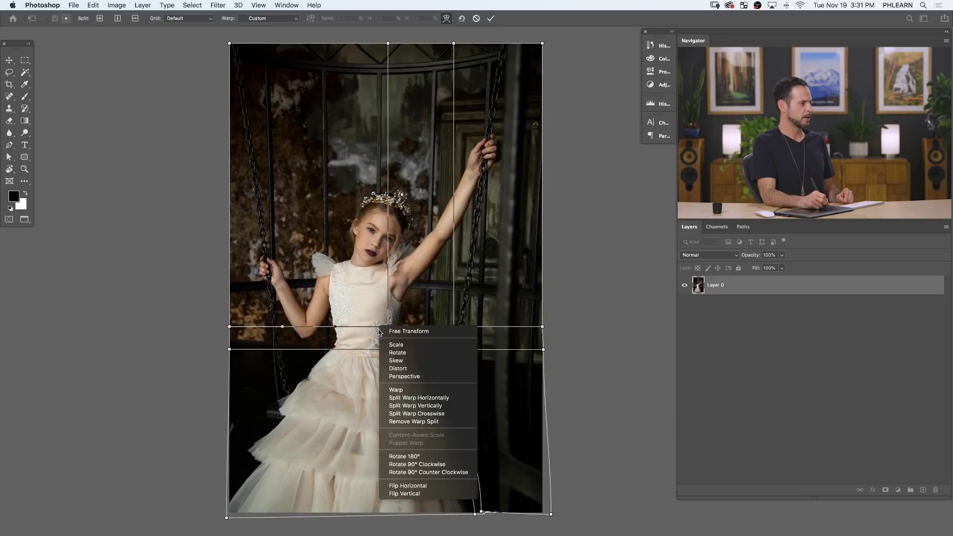
left_click(415, 422)
left_click_drag(455, 349, 473, 349)
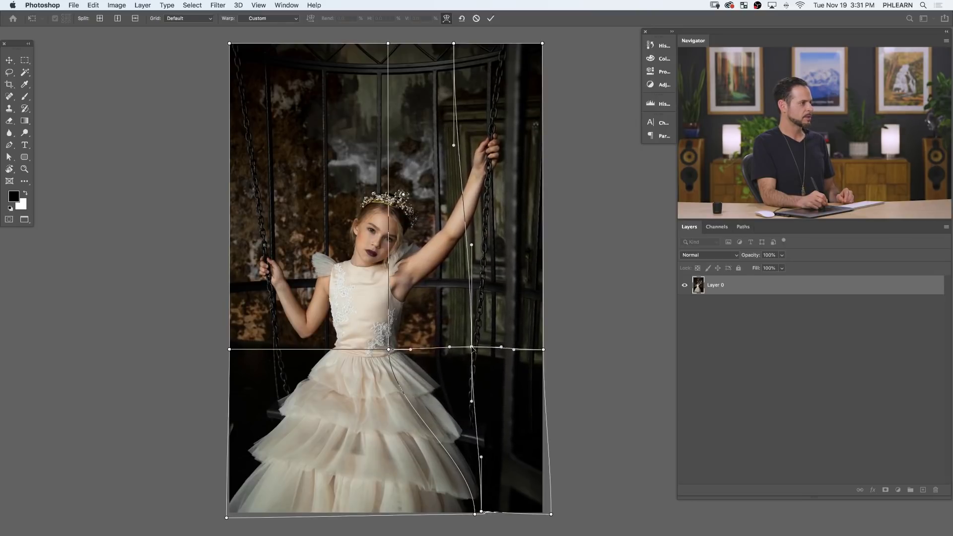
left_click_drag(471, 247, 457, 247)
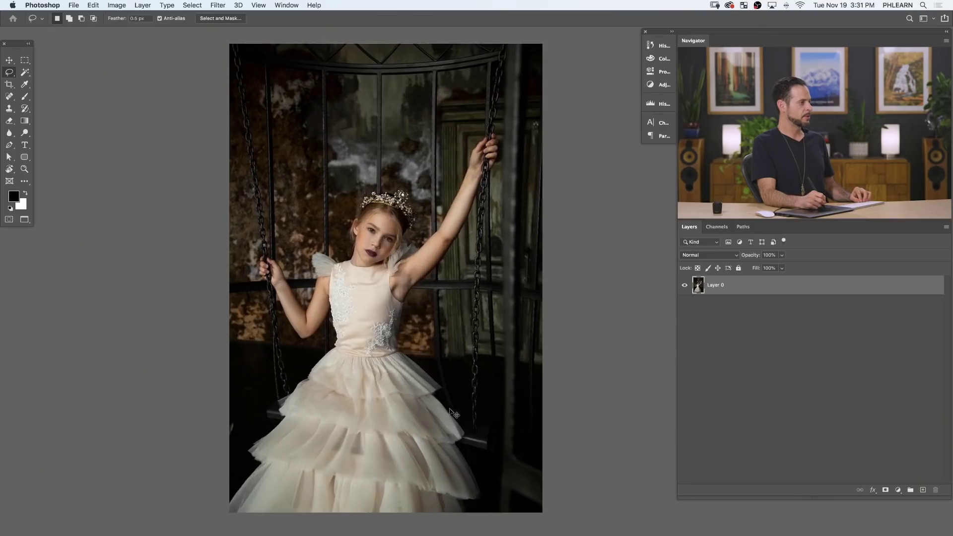
- Revert the photo to undistorted and start a fresh Free Transform on Layer 0
key("super+z")
key("super+z")
key("super+z")
key("super+z")
key("super+z")
key("super+z")
key("super+z")
key("super+z")
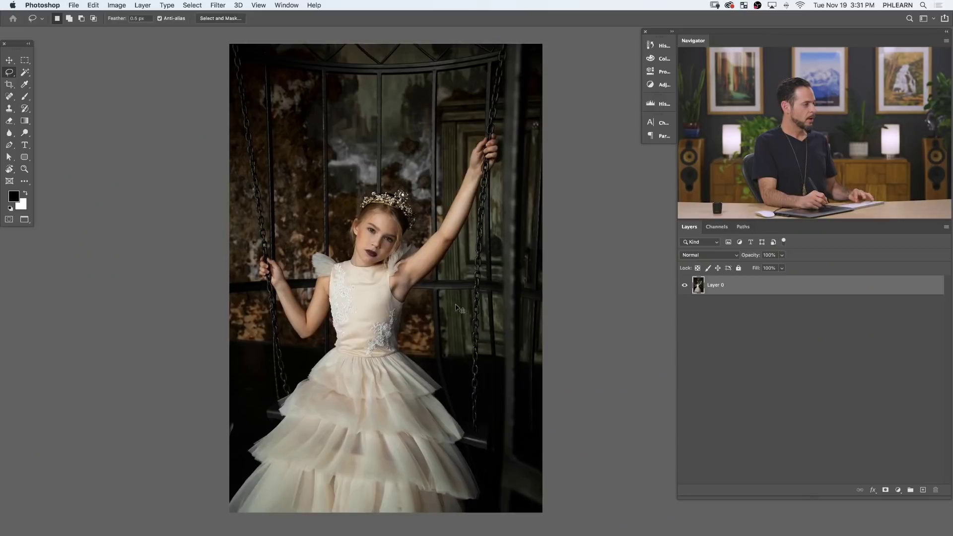
key("super+t")
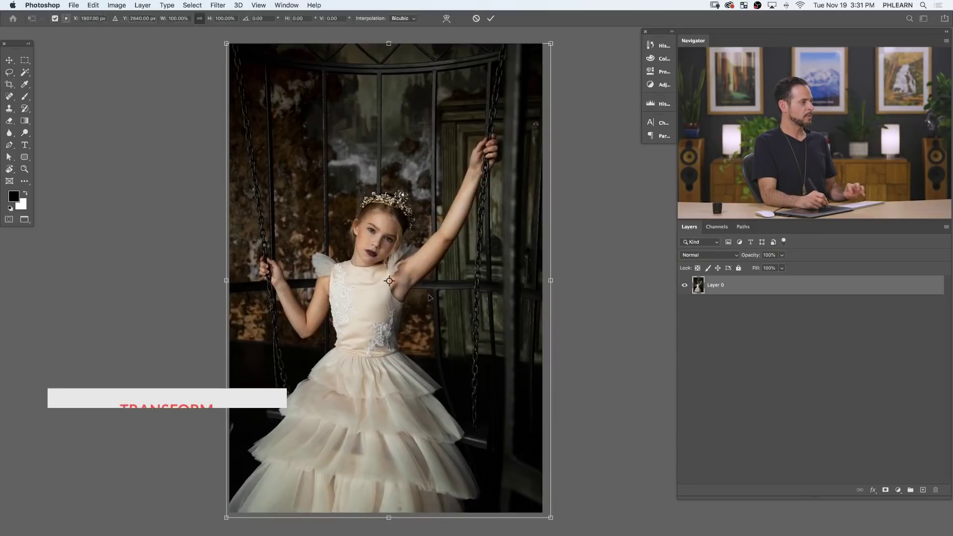
- Switch the transform to Warp and place a horizontal split at head height
right_click(424, 287)
left_click(449, 344)
right_click(397, 301)
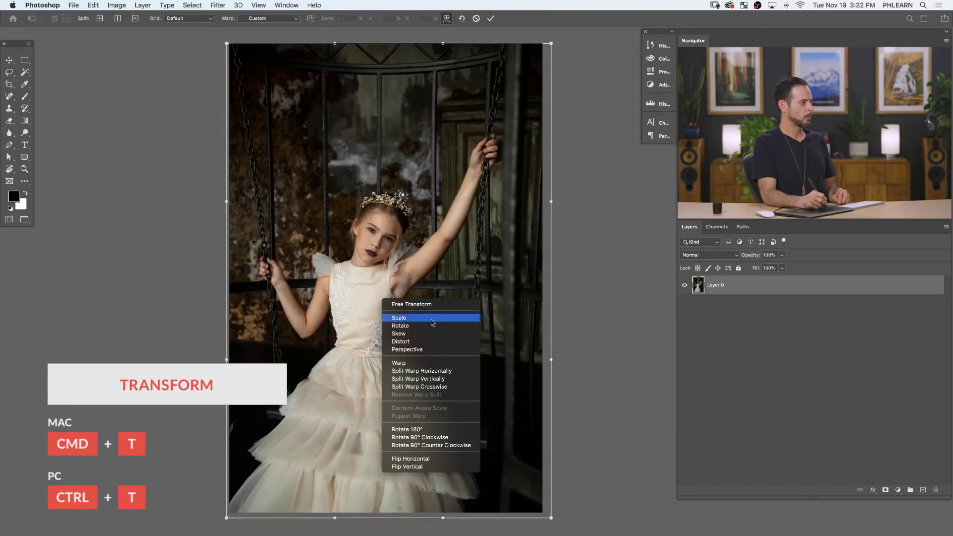
left_click(448, 379)
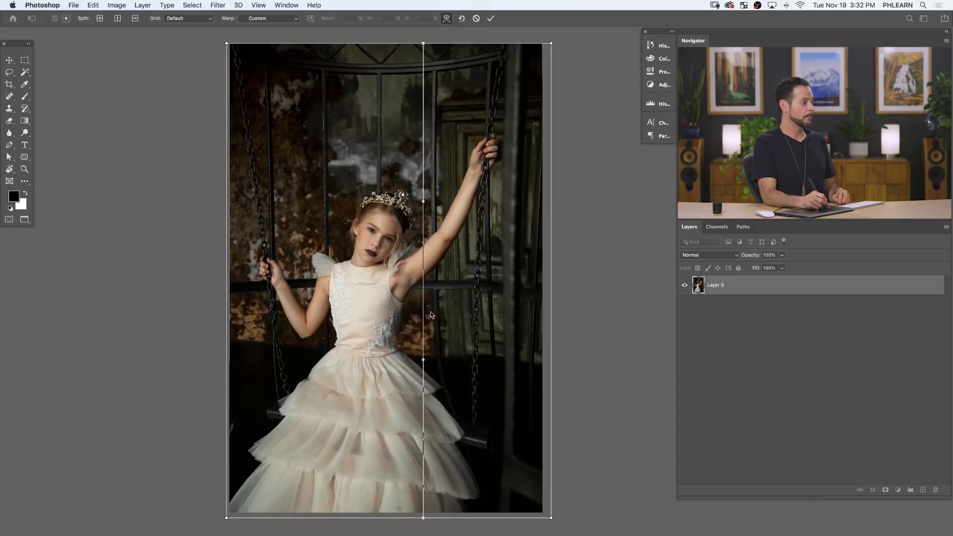
right_click(429, 304)
left_click(450, 379)
left_click(426, 232)
- Add a waist-height horizontal split and a vertical split through face and dress, then nudge the head and waist points left
right_click(429, 356)
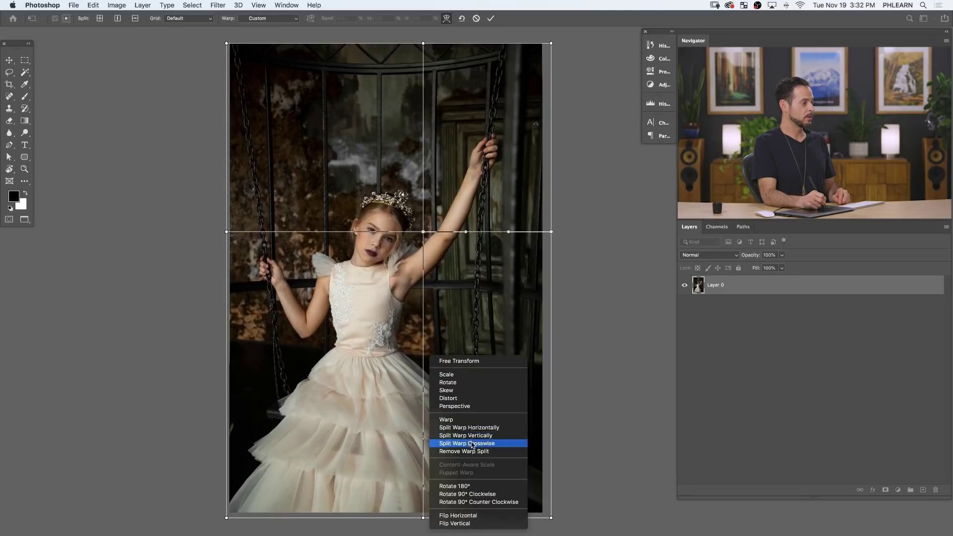
left_click(467, 427)
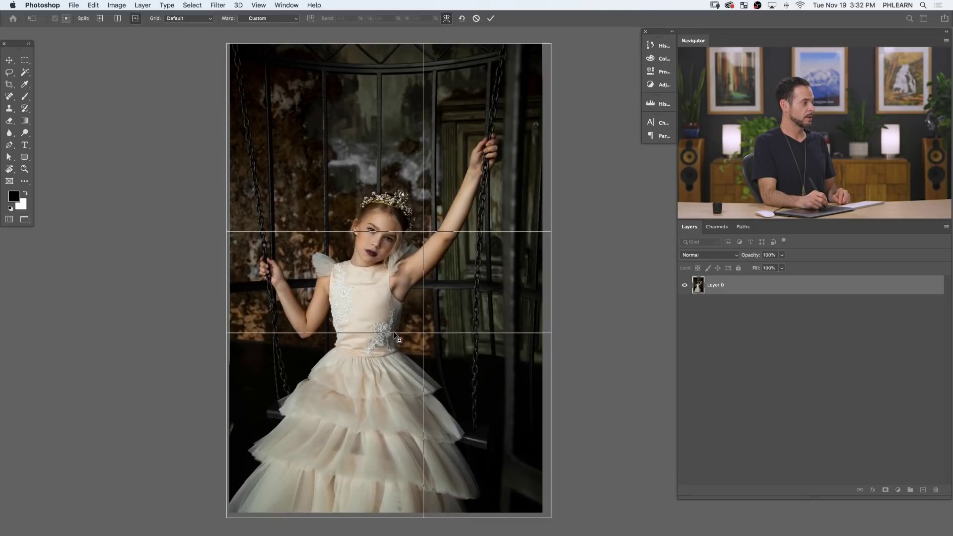
left_click(380, 338)
right_click(379, 292)
left_click(392, 370)
left_click(395, 313)
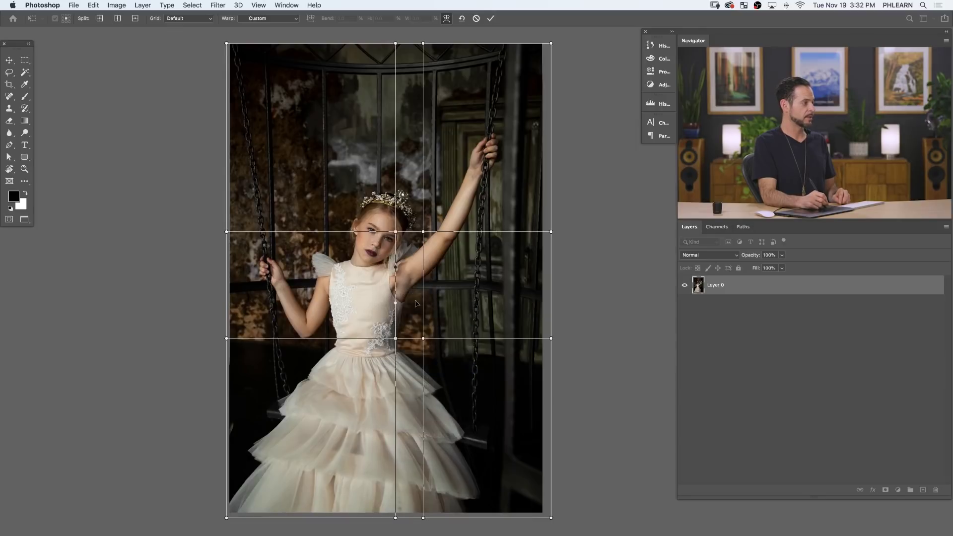
mouse_move(423, 232)
left_mouse_down()
mouse_move(427, 223)
mouse_move(420, 234)
left_mouse_up()
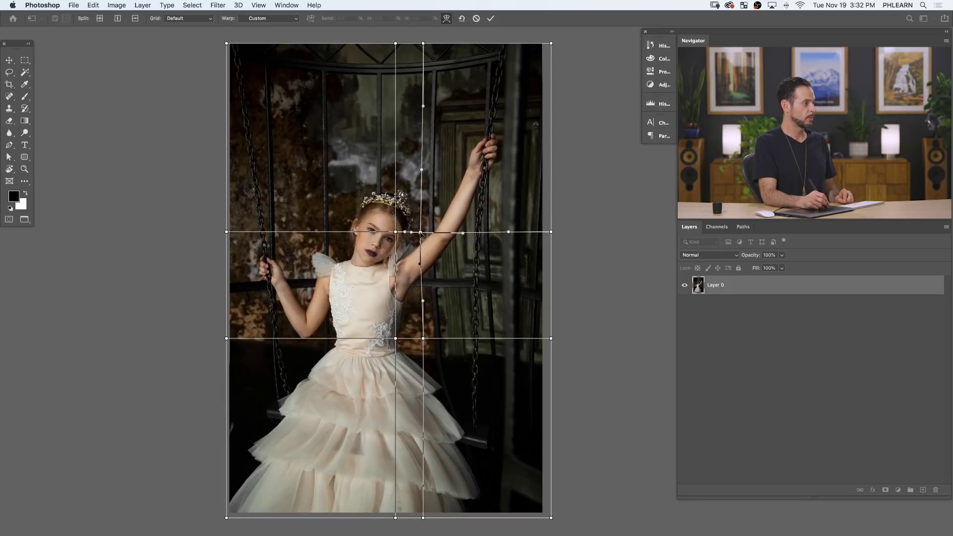
left_click_drag(423, 340, 419, 342)
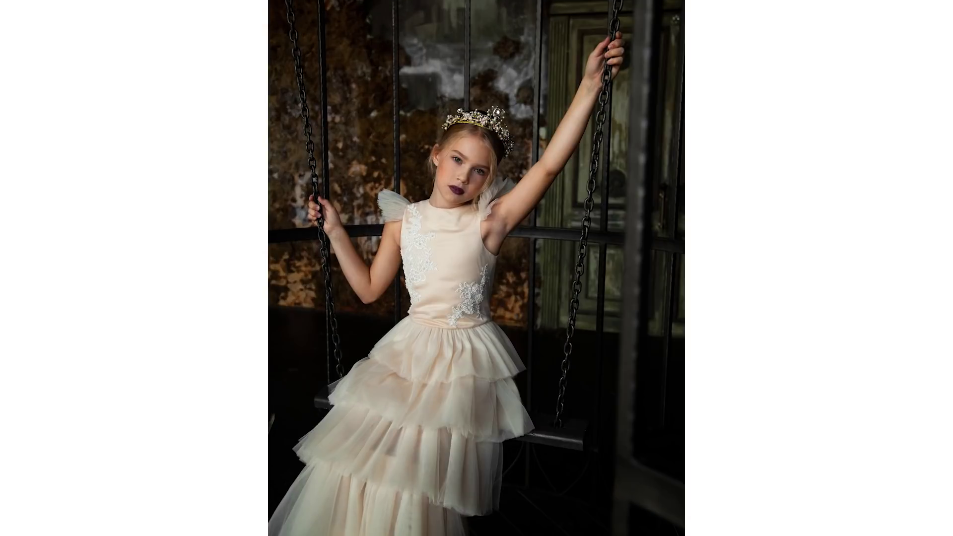